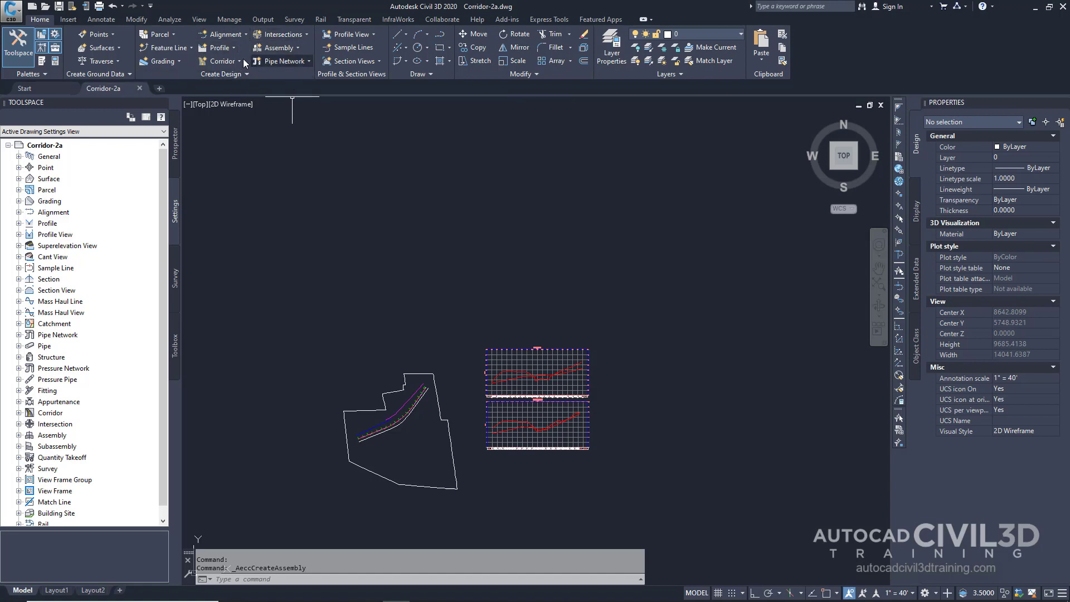
Create an assembly named Transition and place its baseline in open space right of the profile views.
{"action": "left_click", "coordinate": [298, 48]}
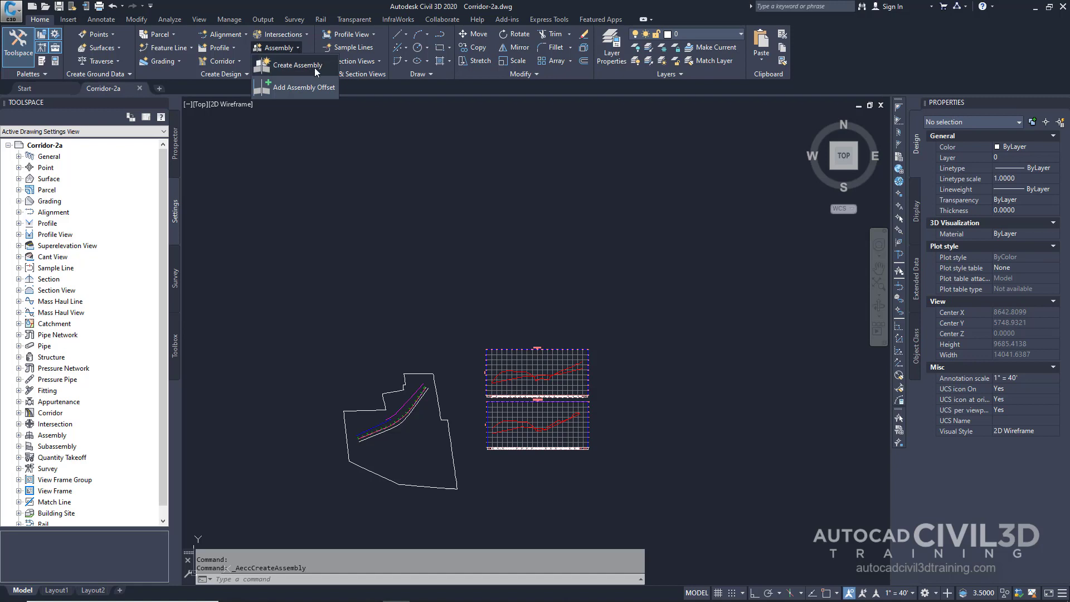
{"action": "left_click", "coordinate": [314, 68]}
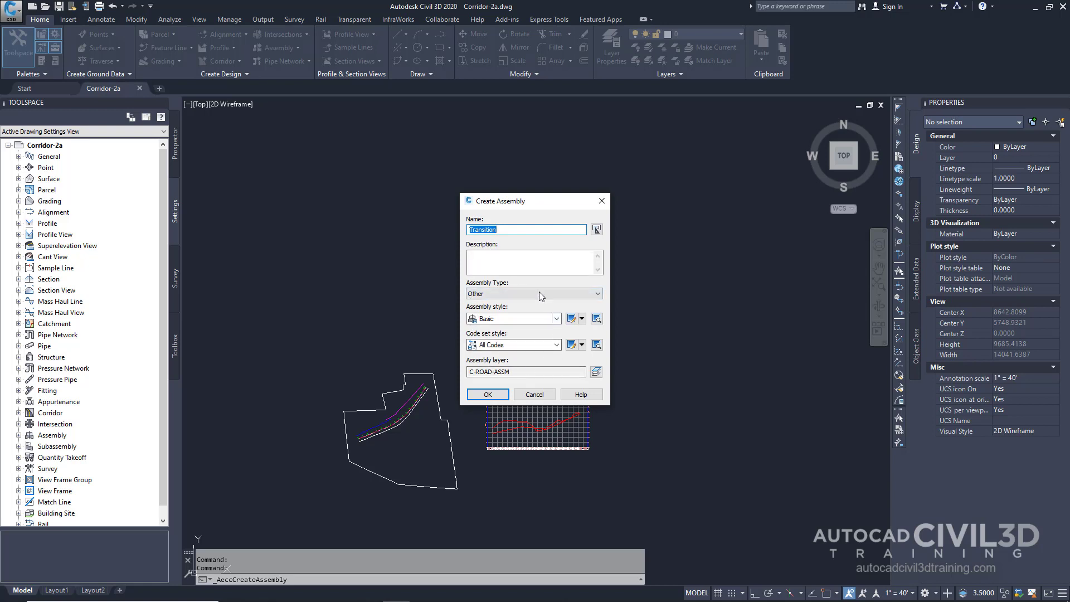
{"action": "left_click", "coordinate": [497, 398]}
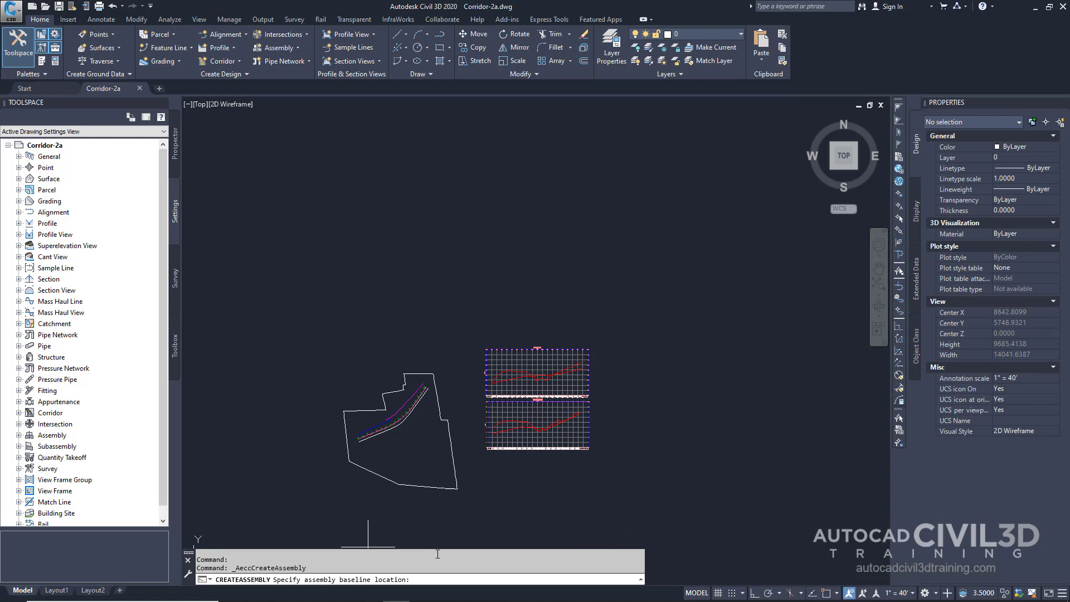
{"action": "middle_click_drag", "start_coordinate": [524, 492], "coordinate": [496, 449]}
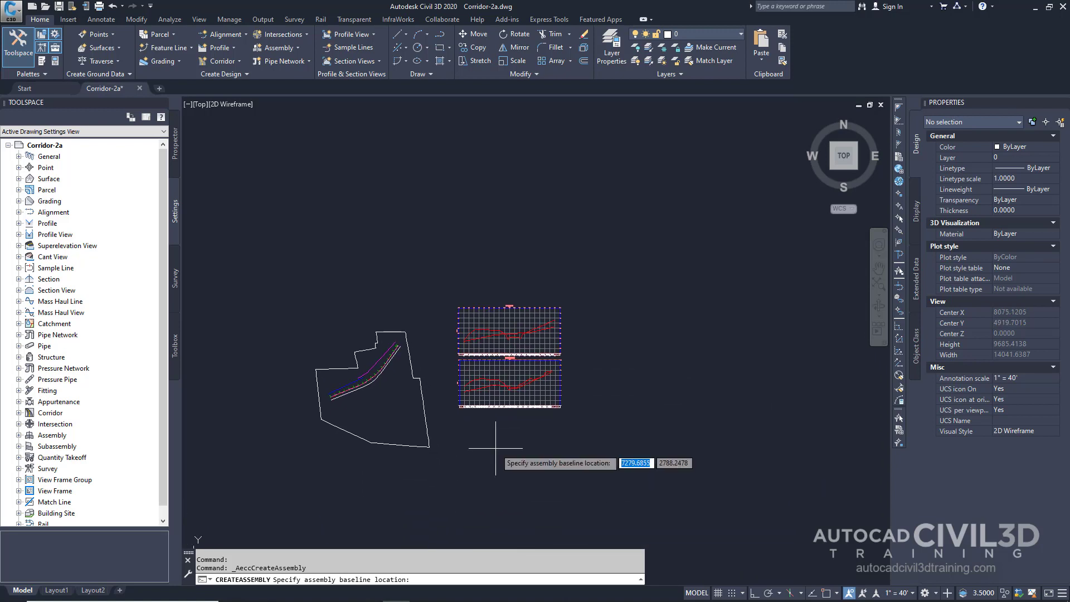
{"action": "left_click", "coordinate": [621, 362]}
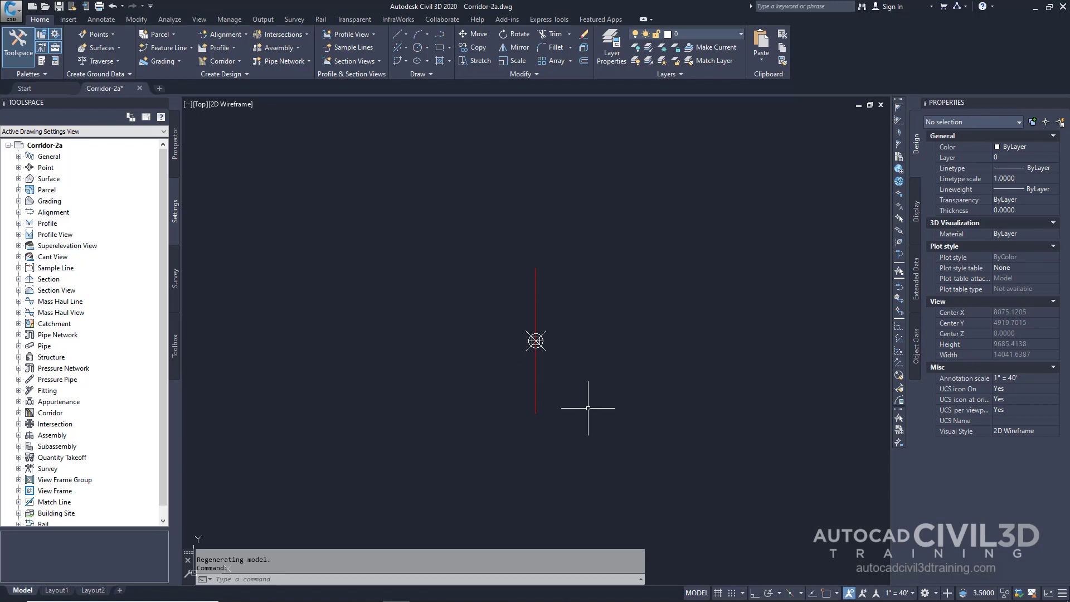
Show the Tool Palettes with the Civil Imperial Subassemblies group.
{"action": "left_click", "coordinate": [43, 61]}
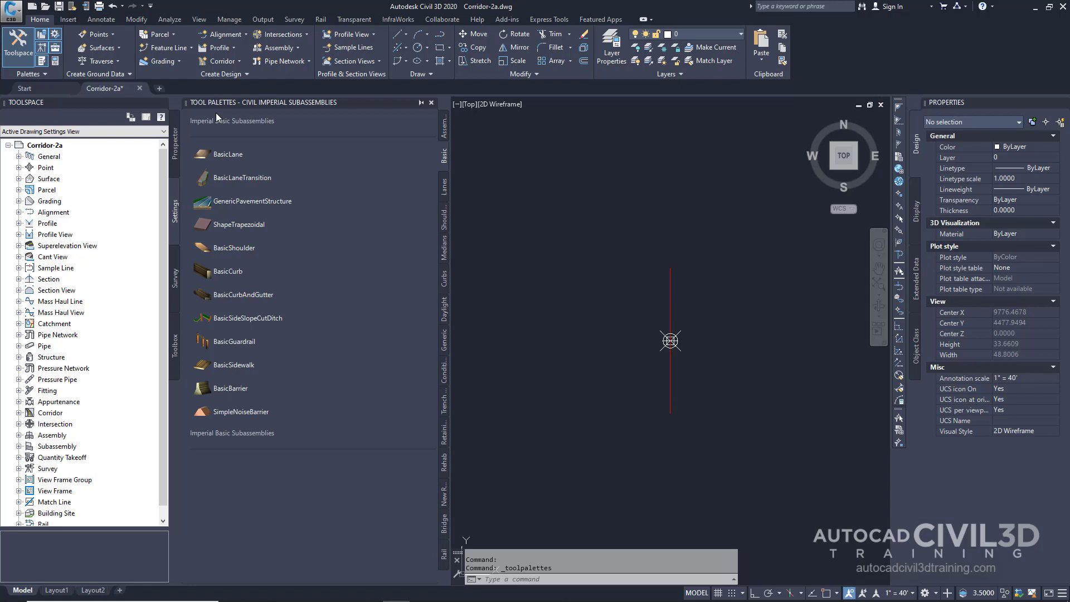
{"action": "right_click", "coordinate": [305, 102]}
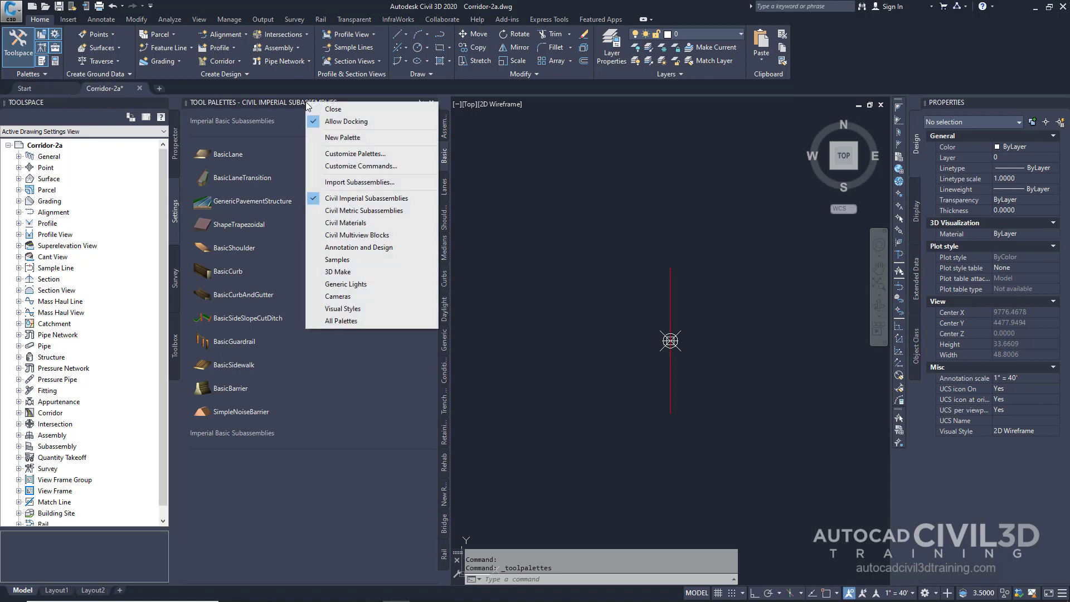
{"action": "left_click", "coordinate": [356, 202]}
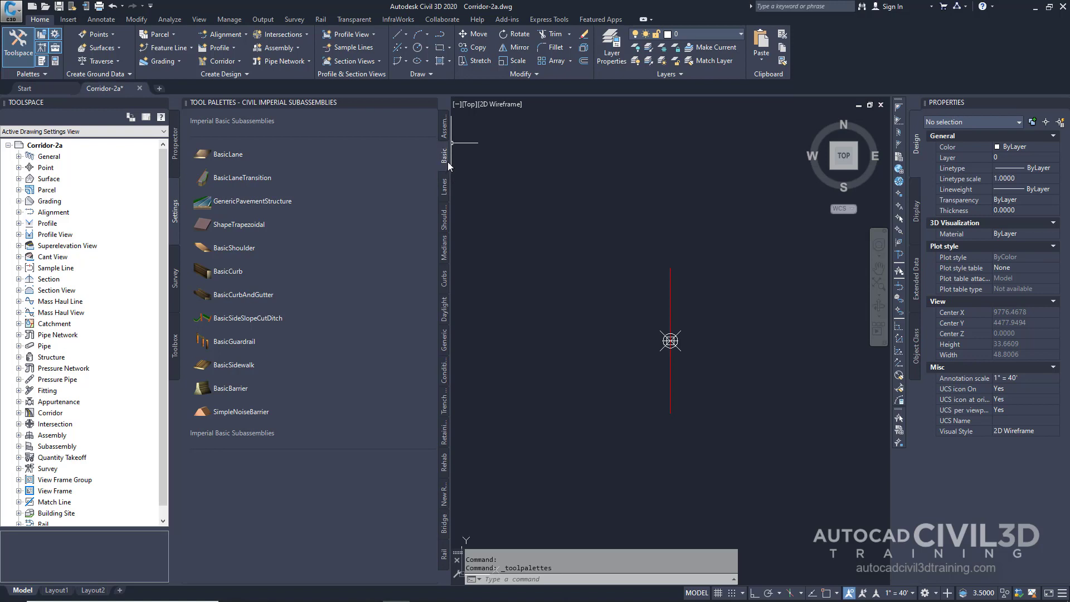
Configure BasicLaneTransition with 14' default width, 1' depth and a change-offset transition.
{"action": "left_click", "coordinate": [260, 177]}
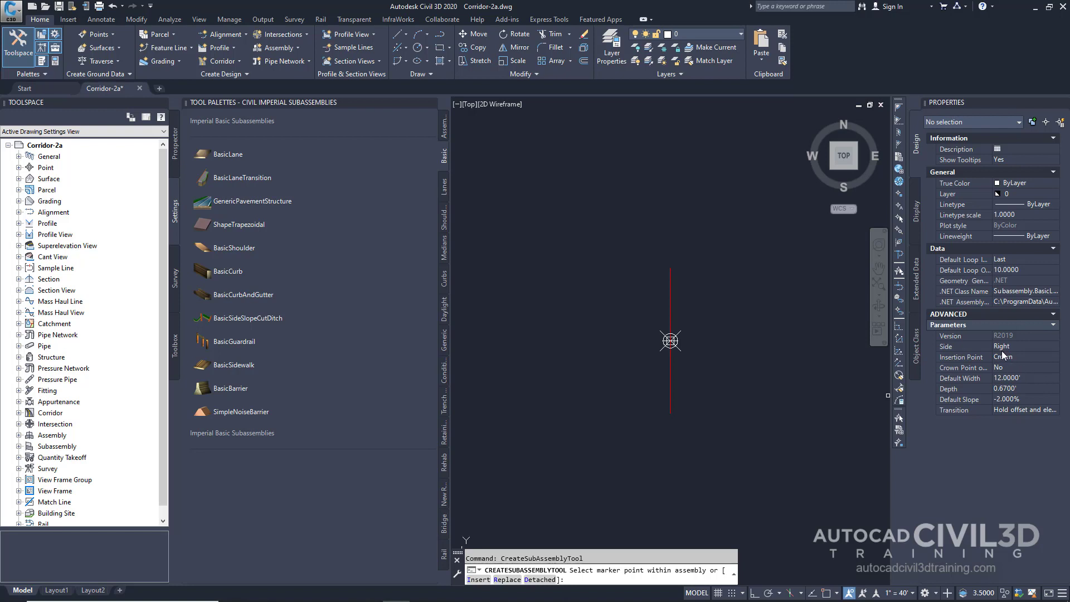
{"action": "left_click", "coordinate": [1015, 379]}
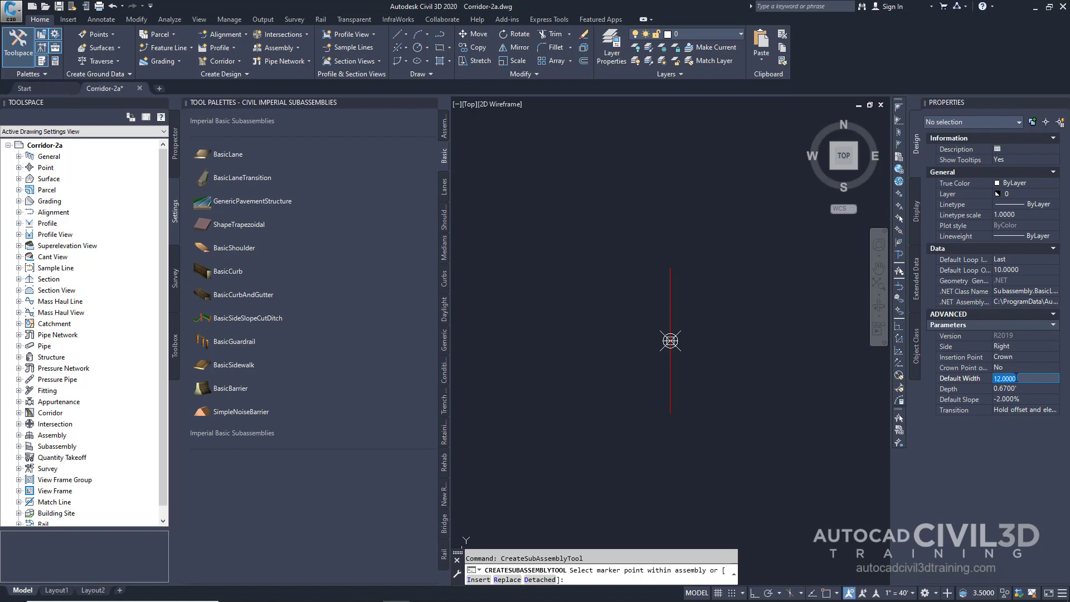
{"action": "type", "text": "14"}
{"action": "key", "text": "Tab"}
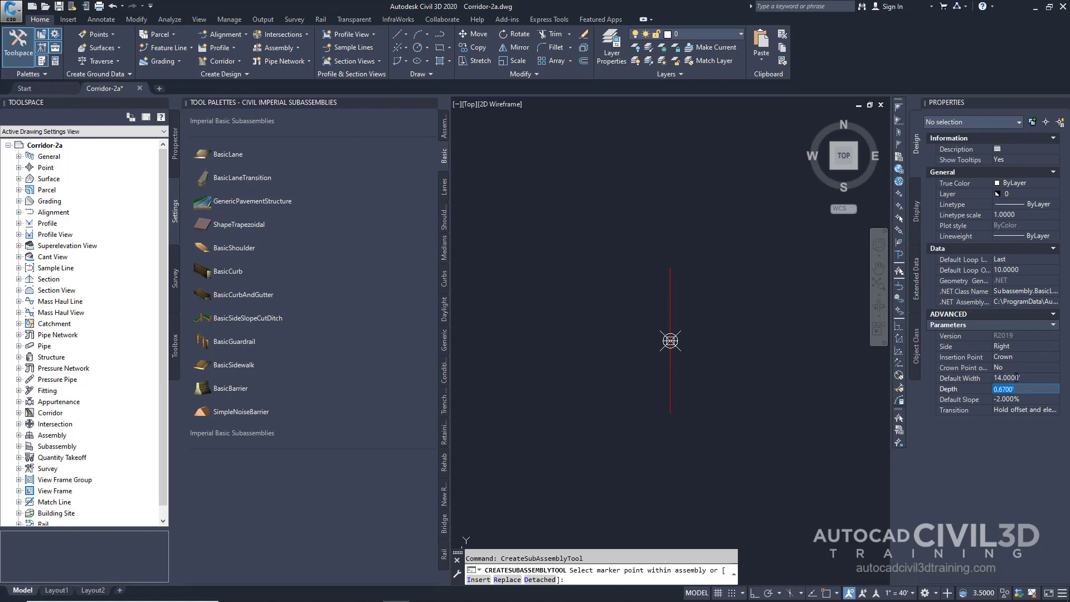
{"action": "type", "text": "1"}
{"action": "key", "text": "Tab"}
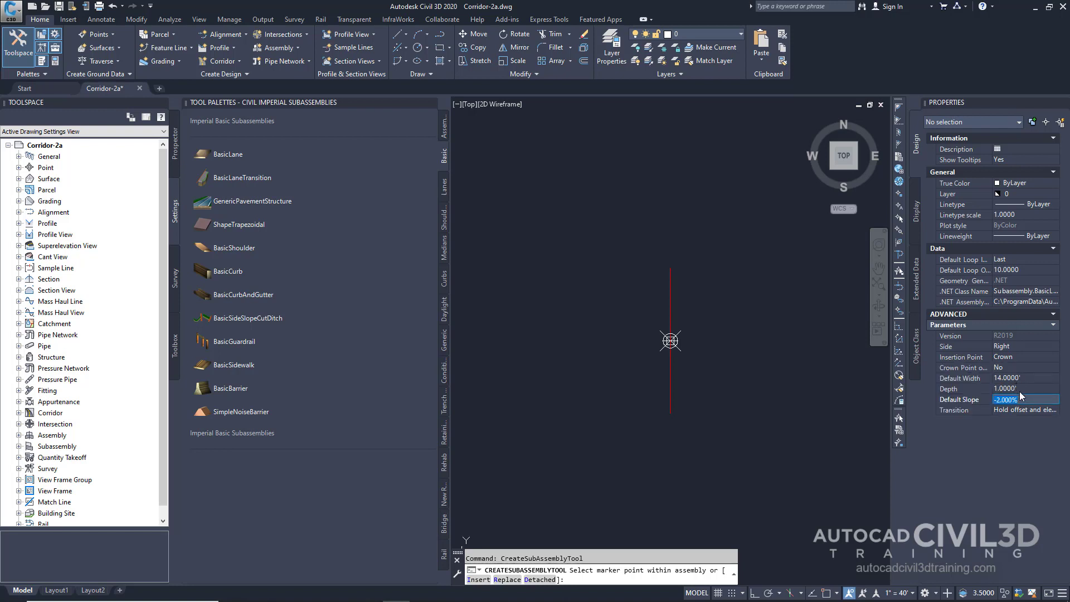
{"action": "left_click", "coordinate": [1023, 410]}
{"action": "left_click", "coordinate": [1023, 410]}
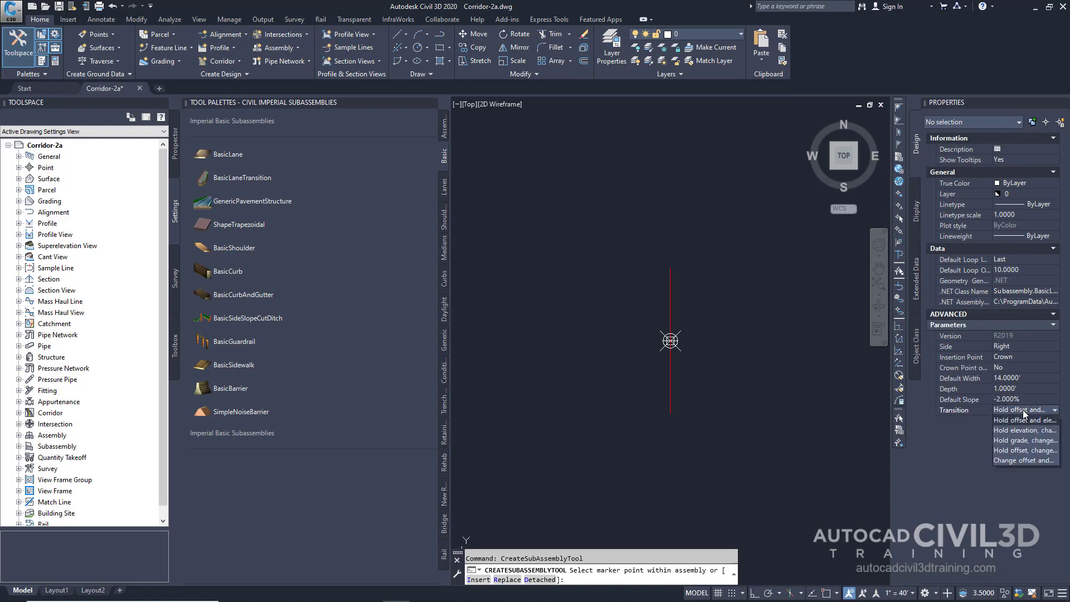
{"action": "left_click", "coordinate": [1034, 460]}
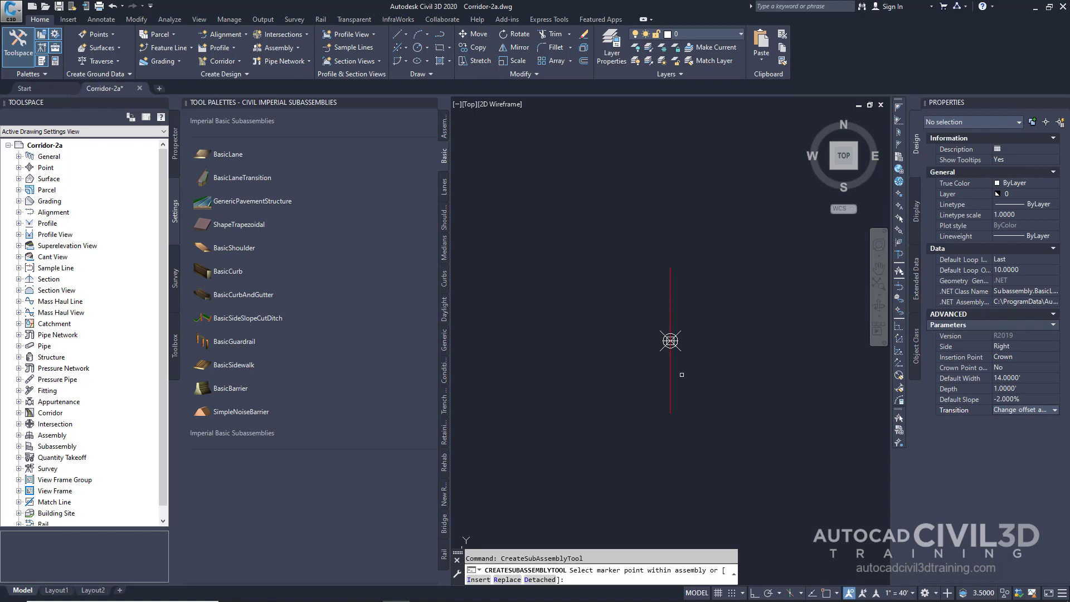
{"action": "scroll", "coordinate": [675, 348], "scroll_direction": "up", "scroll_amount": 5}
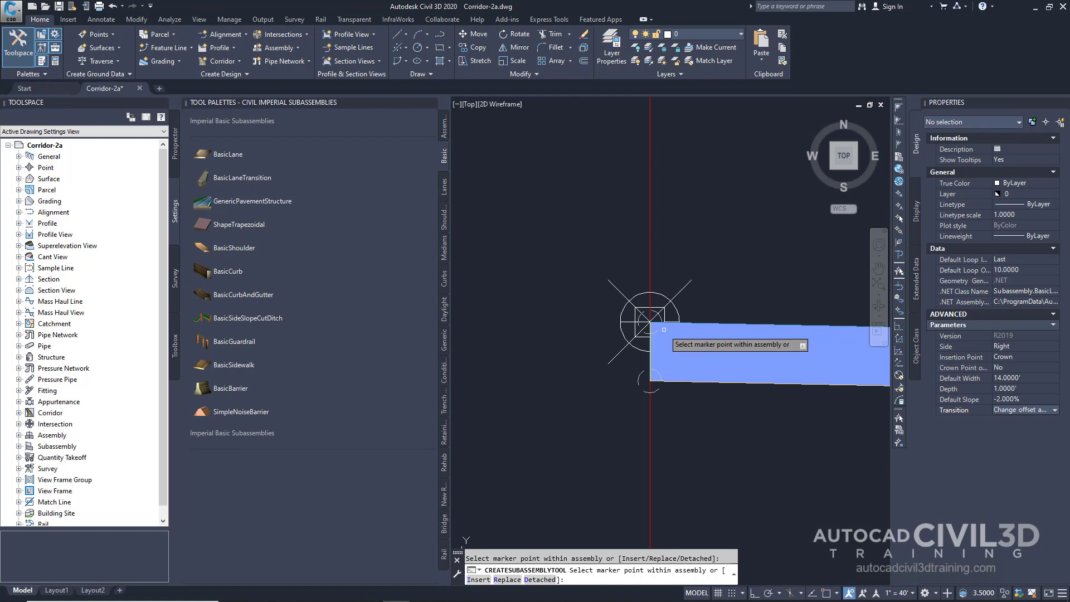
{"action": "scroll", "coordinate": [664, 330], "scroll_direction": "down", "scroll_amount": 5}
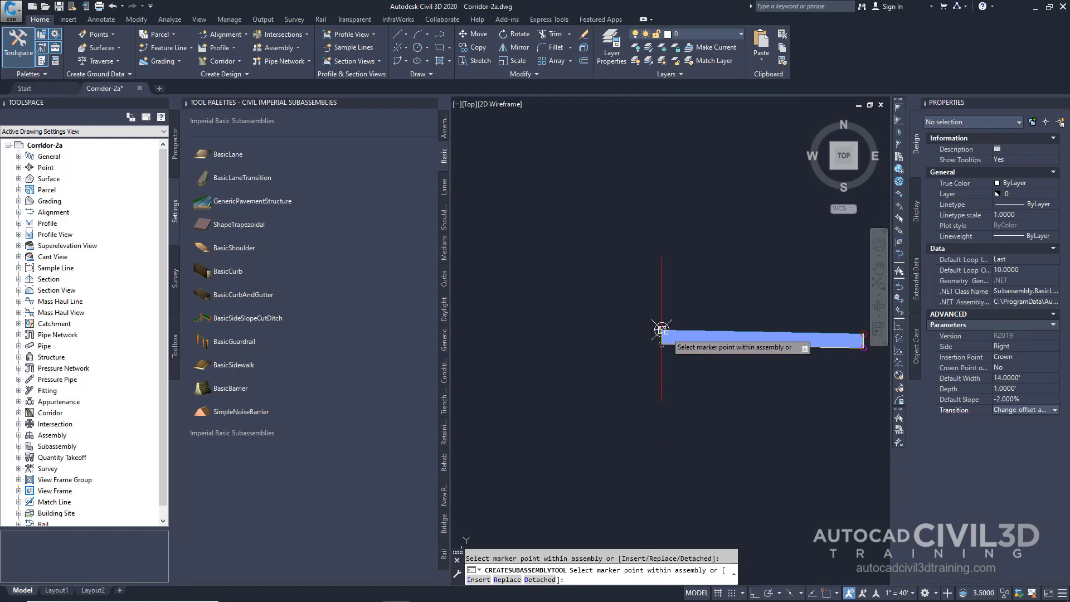
{"action": "middle_click_drag", "start_coordinate": [726, 363], "coordinate": [630, 389]}
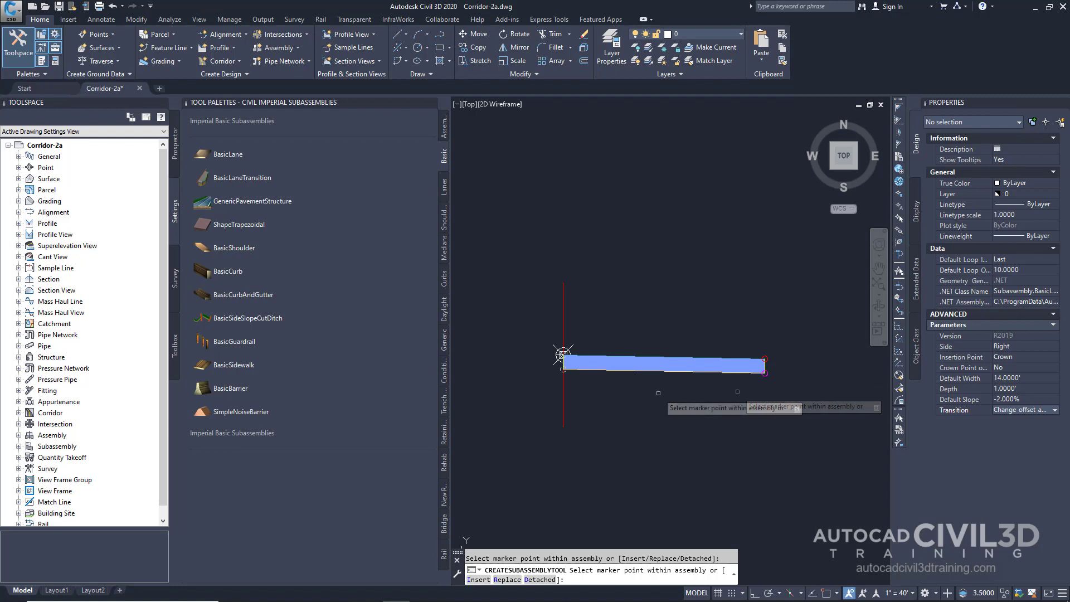
Attach BasicCurbAndGutter with a 1.25' gutter width to the lane's outer edge.
{"action": "left_click", "coordinate": [242, 295]}
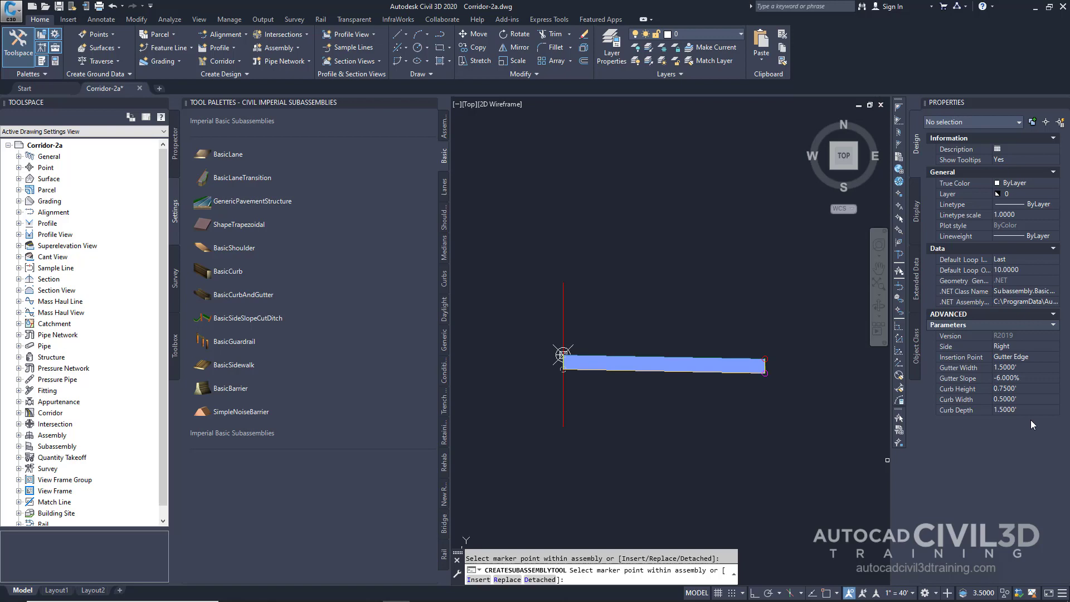
{"action": "left_click", "coordinate": [1019, 367]}
{"action": "type", "text": "1.25"}
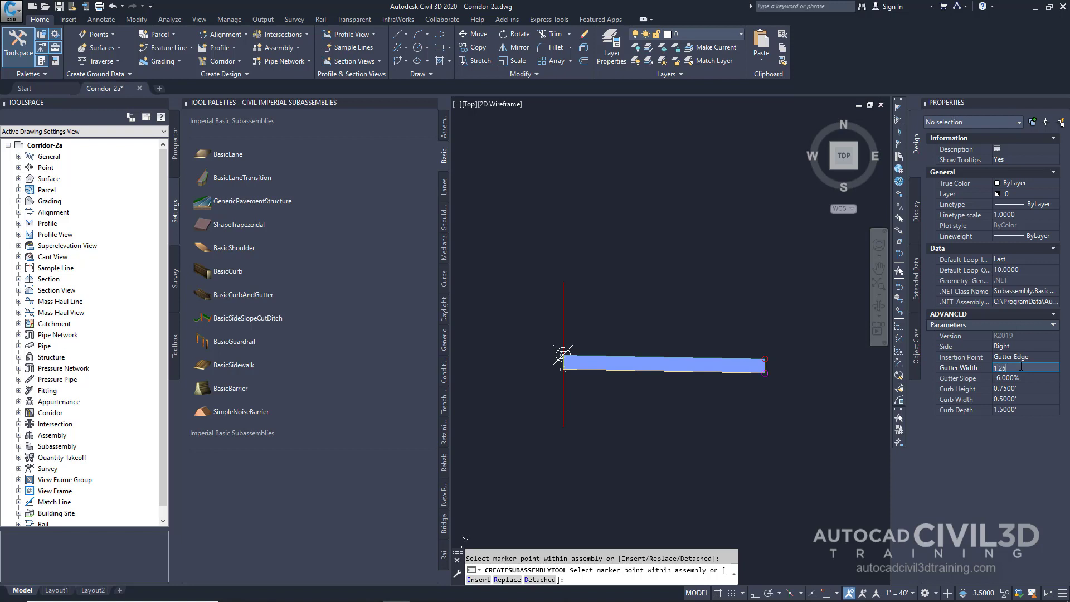
{"action": "key", "text": "Tab"}
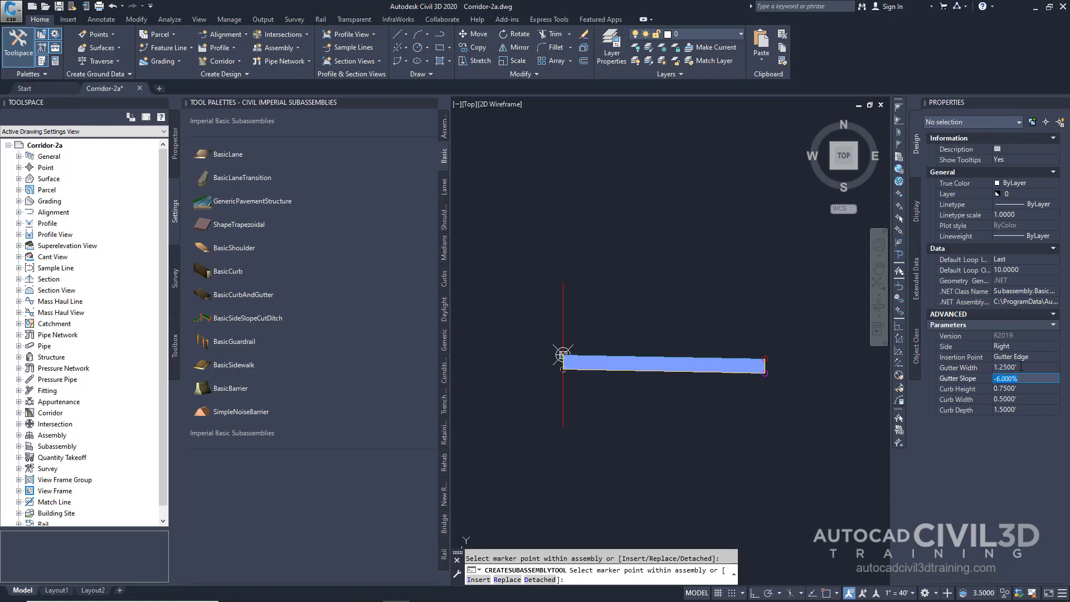
{"action": "scroll", "coordinate": [782, 361], "scroll_direction": "up", "scroll_amount": 5}
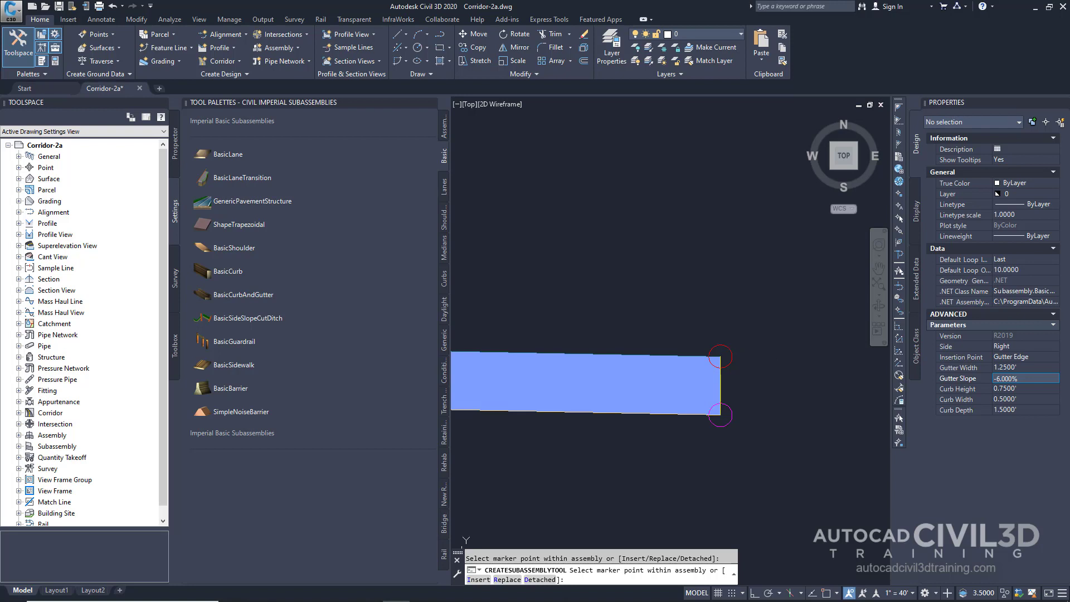
{"action": "scroll", "coordinate": [729, 351], "scroll_direction": "down", "scroll_amount": 5}
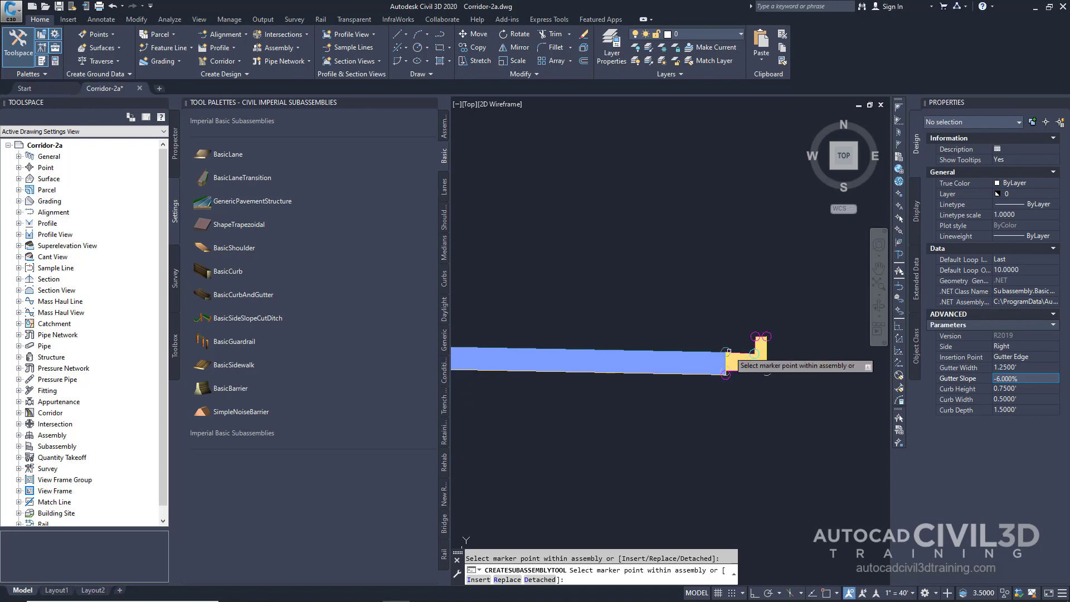
{"action": "left_click", "coordinate": [807, 332]}
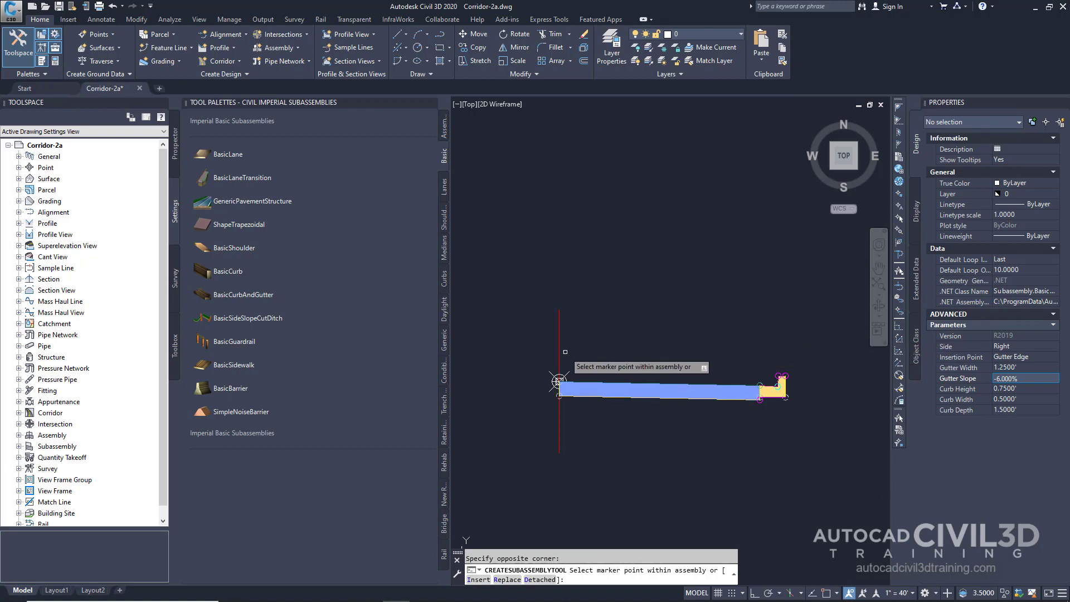
Add BasicSidewalk with buffer widths of 2' and 3' behind the curb.
{"action": "left_click", "coordinate": [239, 365]}
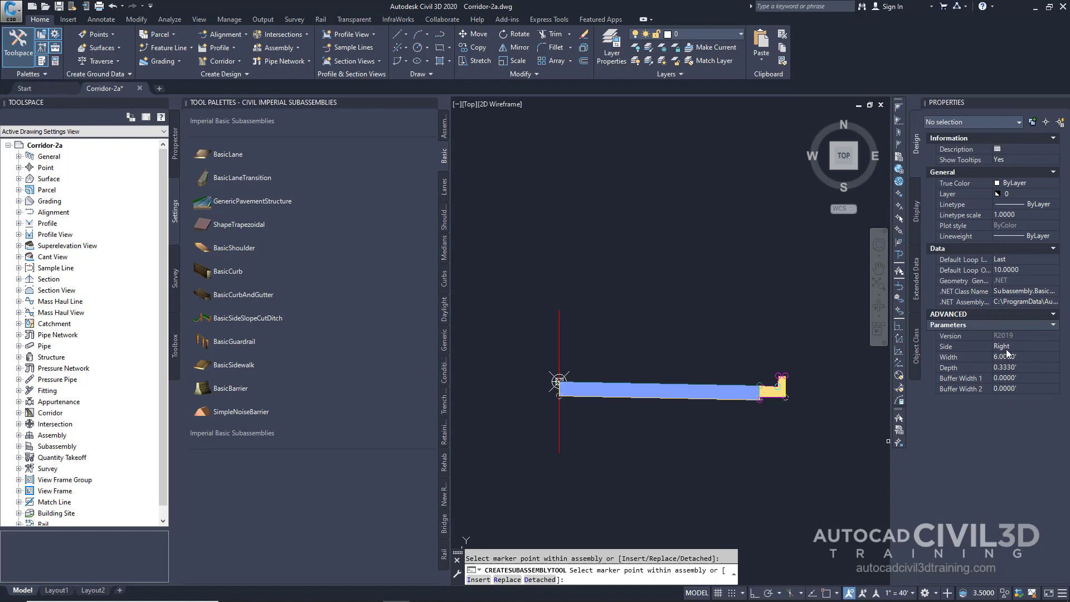
{"action": "left_click", "coordinate": [1022, 377]}
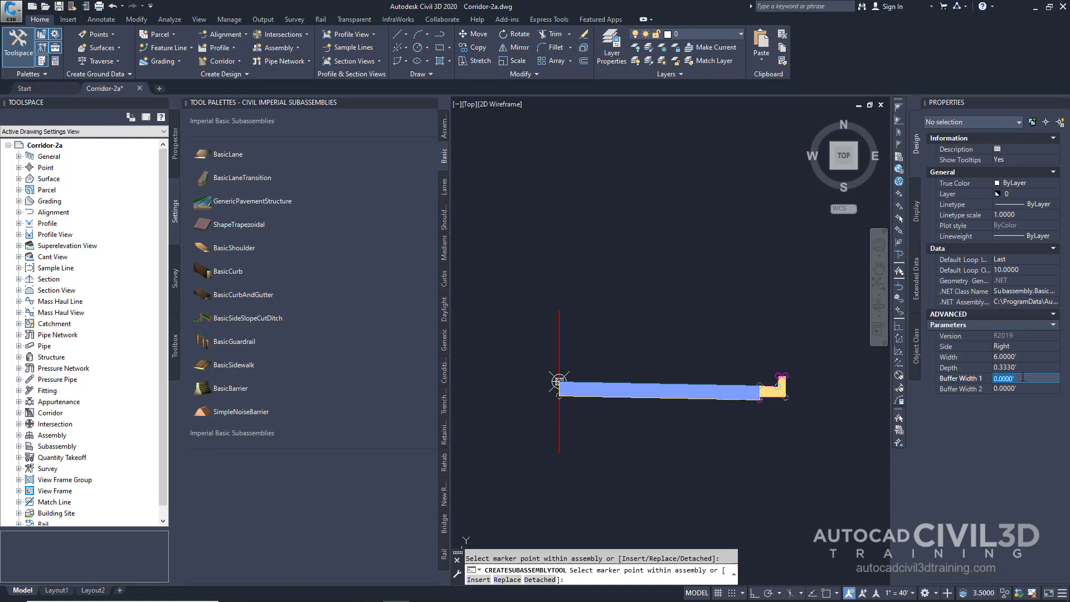
{"action": "type", "text": "2"}
{"action": "key", "text": "Tab"}
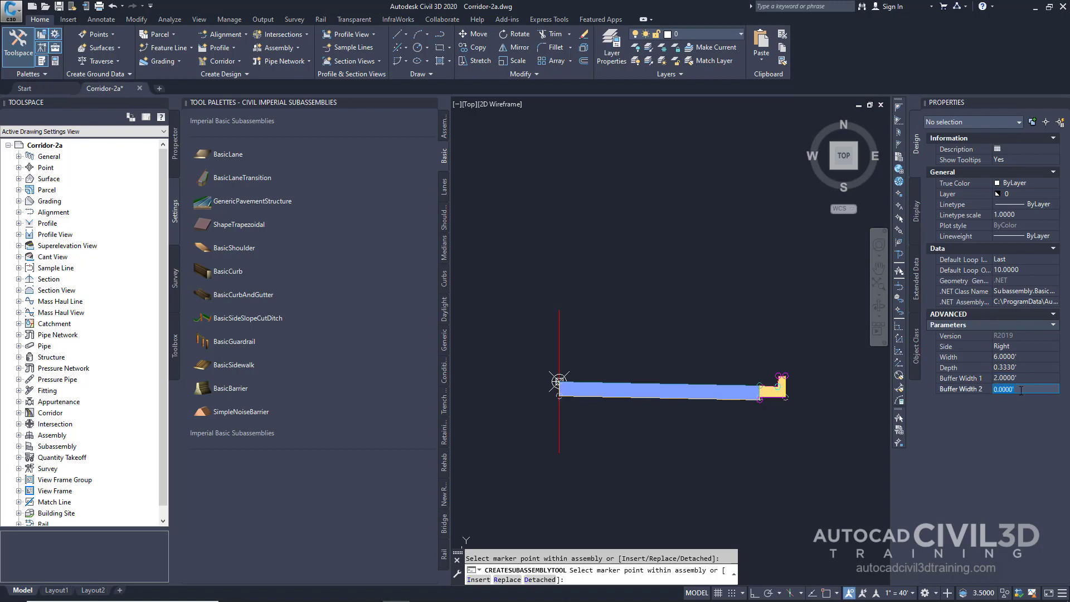
{"action": "type", "text": "3"}
{"action": "key", "text": "Return"}
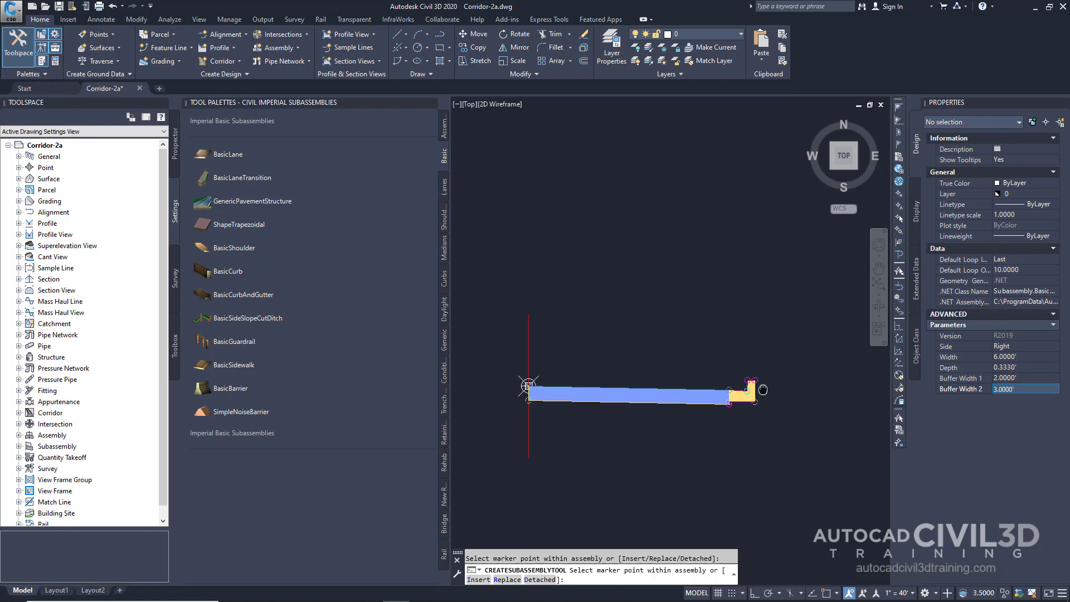
{"action": "scroll", "coordinate": [763, 390], "scroll_direction": "up", "scroll_amount": 4}
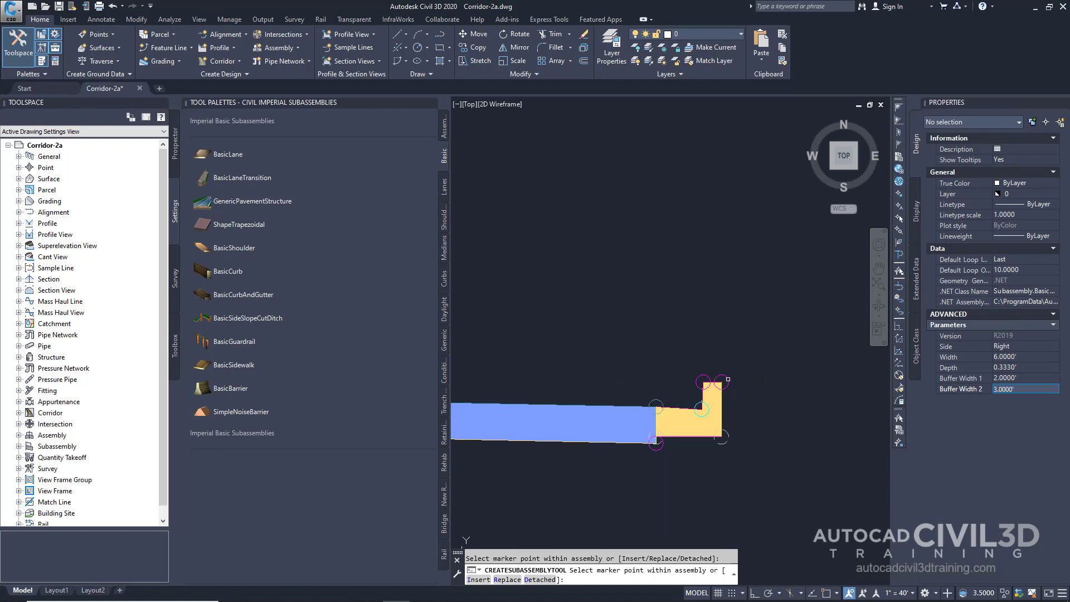
{"action": "scroll", "coordinate": [727, 379], "scroll_direction": "down", "scroll_amount": 6}
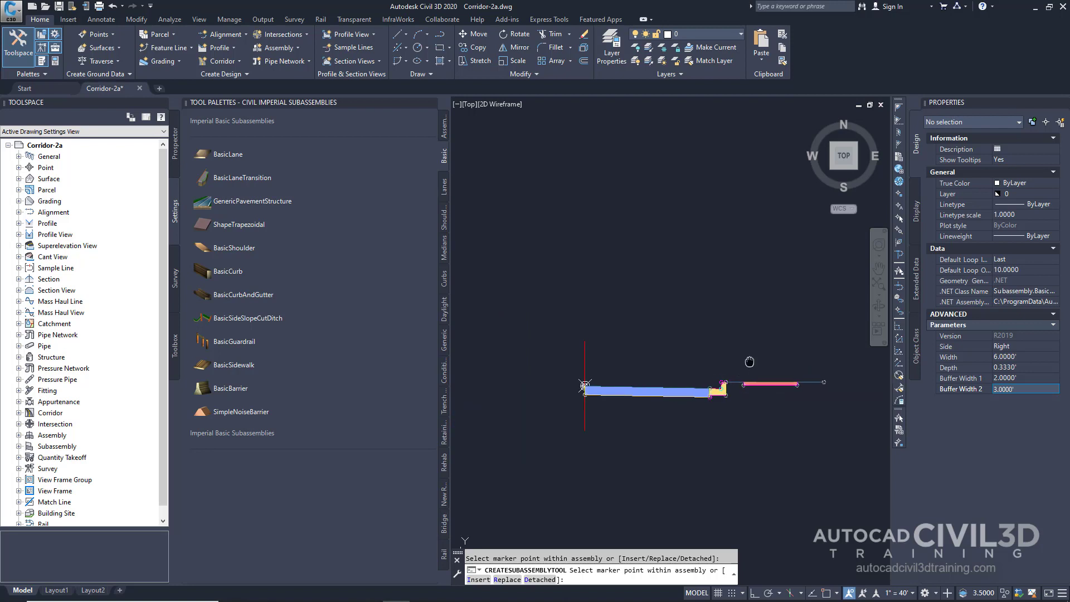
{"action": "middle_click_drag", "start_coordinate": [749, 362], "coordinate": [713, 376]}
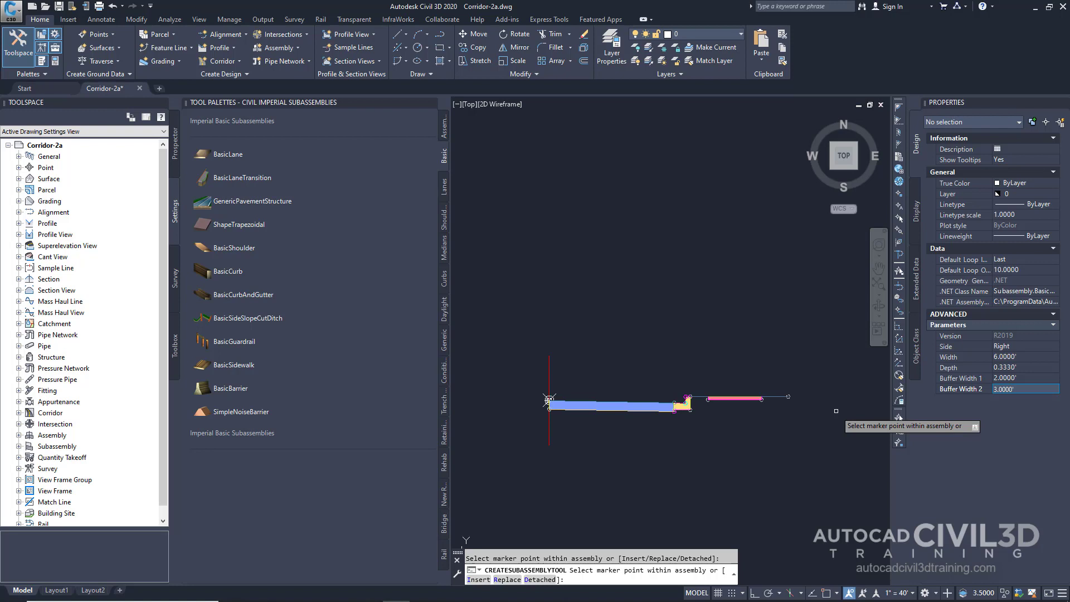
Set up BasicSideSlopeCutDitch with a 3.000:1 cut slope at the sidewalk's outer end.
{"action": "left_click", "coordinate": [265, 317]}
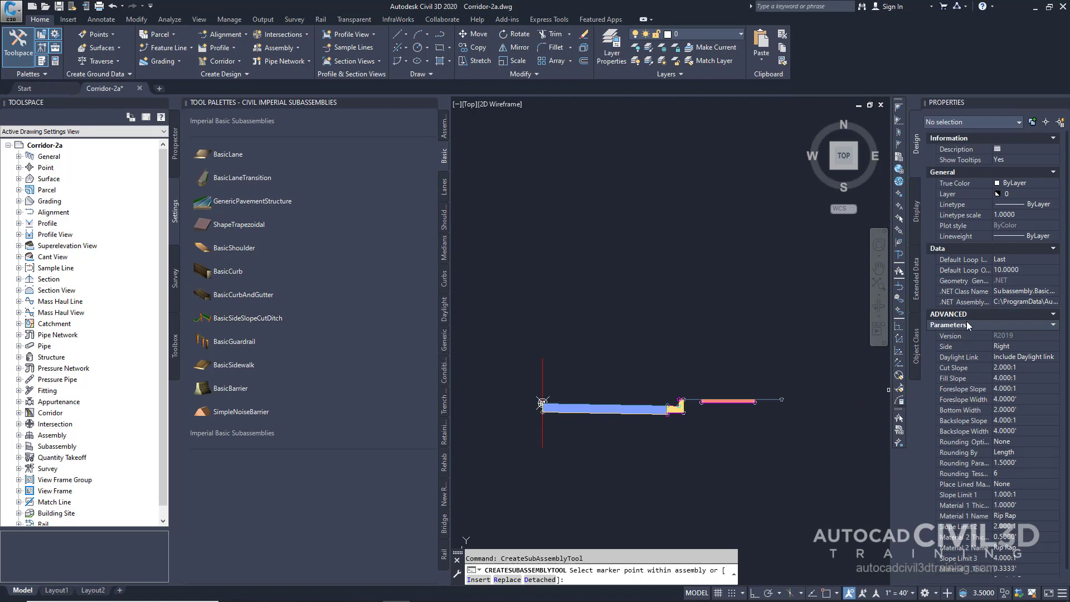
{"action": "scroll", "coordinate": [1026, 427], "scroll_direction": "down", "scroll_amount": 1}
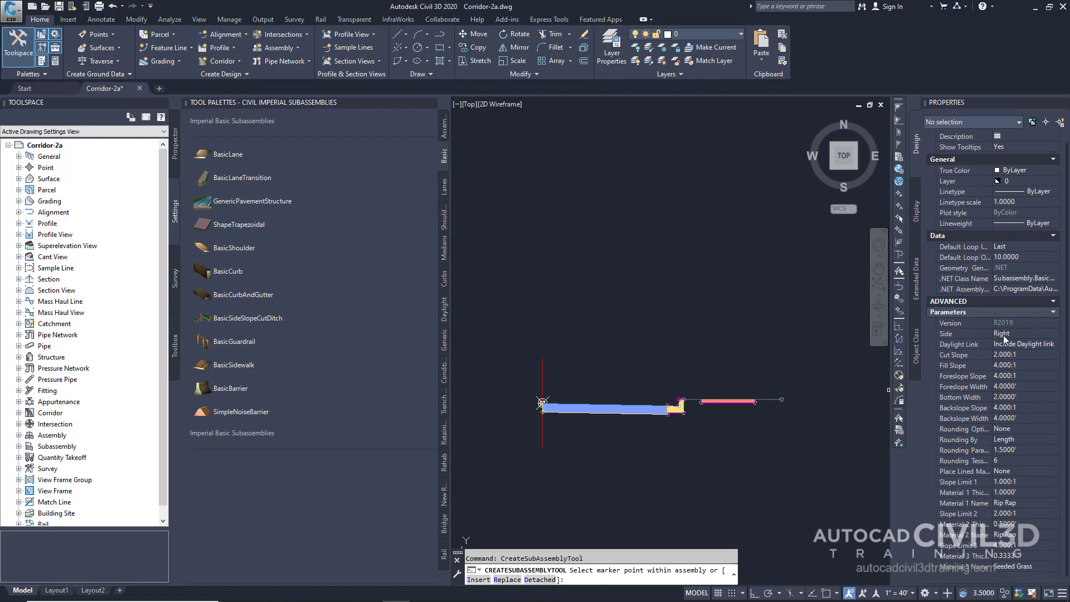
{"action": "left_click", "coordinate": [1009, 355]}
{"action": "type", "text": "3.000"}
{"action": "type", "text": ":1"}
{"action": "key", "text": "Tab"}
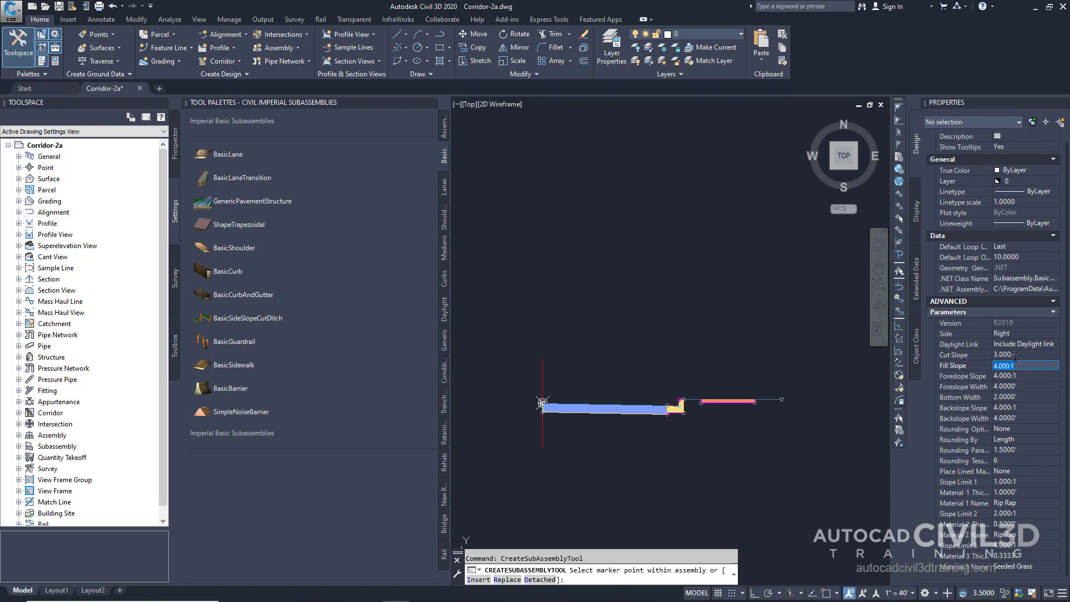
{"action": "scroll", "coordinate": [785, 431], "scroll_direction": "up", "scroll_amount": 4}
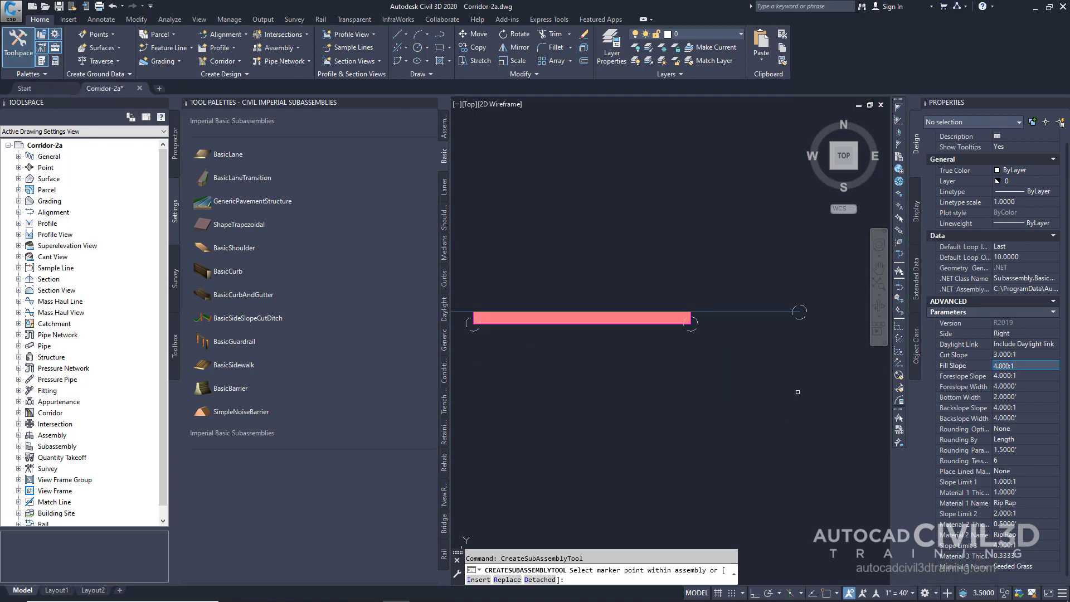
{"action": "middle_click_drag", "start_coordinate": [801, 359], "coordinate": [718, 418]}
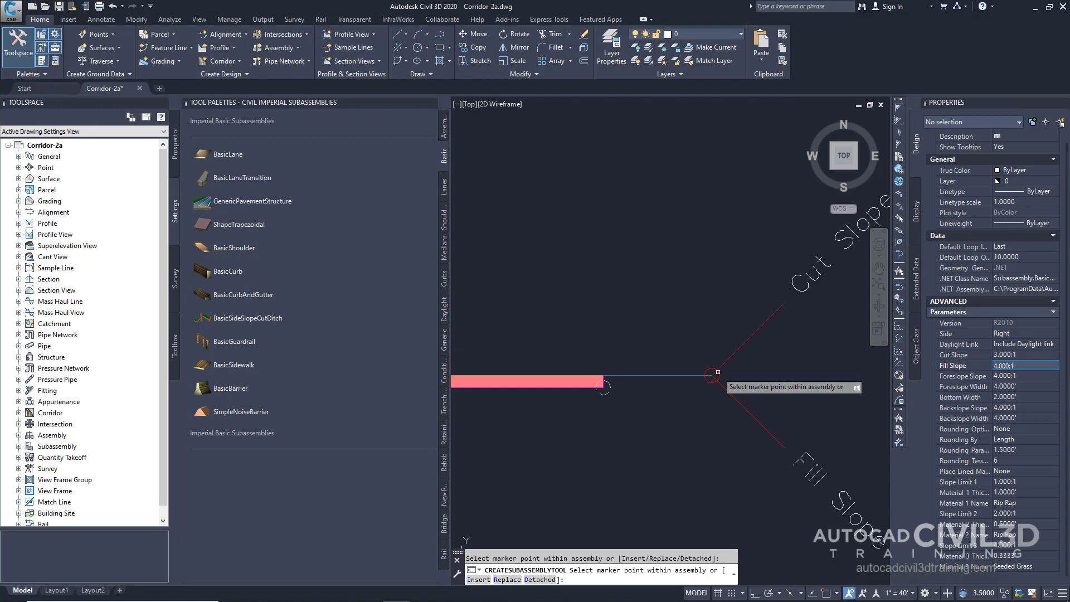
{"action": "scroll", "coordinate": [717, 372], "scroll_direction": "down", "scroll_amount": 6}
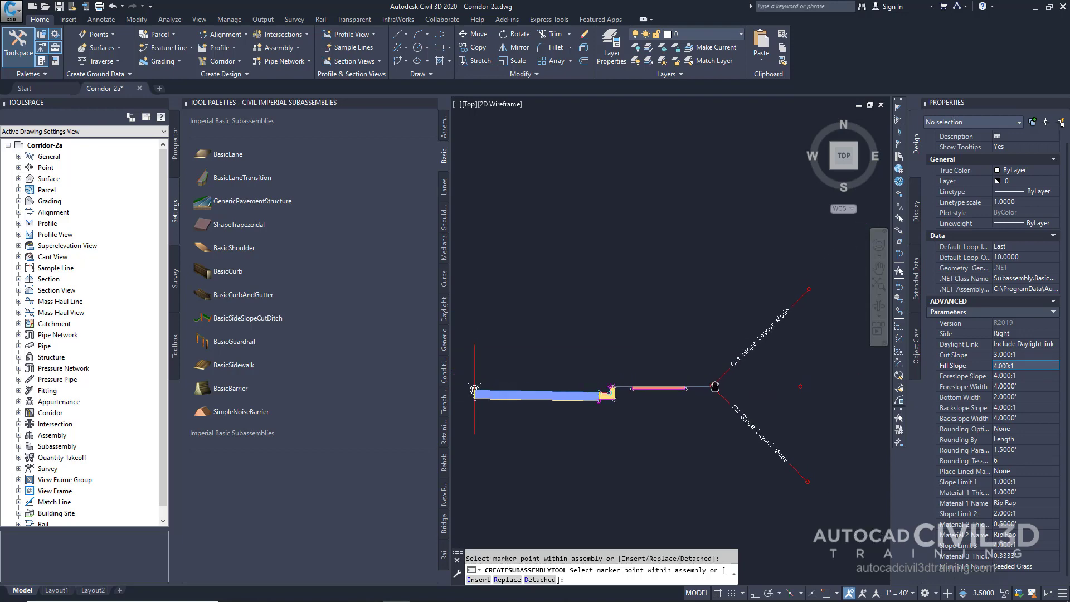
Configure a left-side BasicLaneTransition, 1' deep, with a hold-grade, change-offset transition.
{"action": "key", "text": "Escape"}
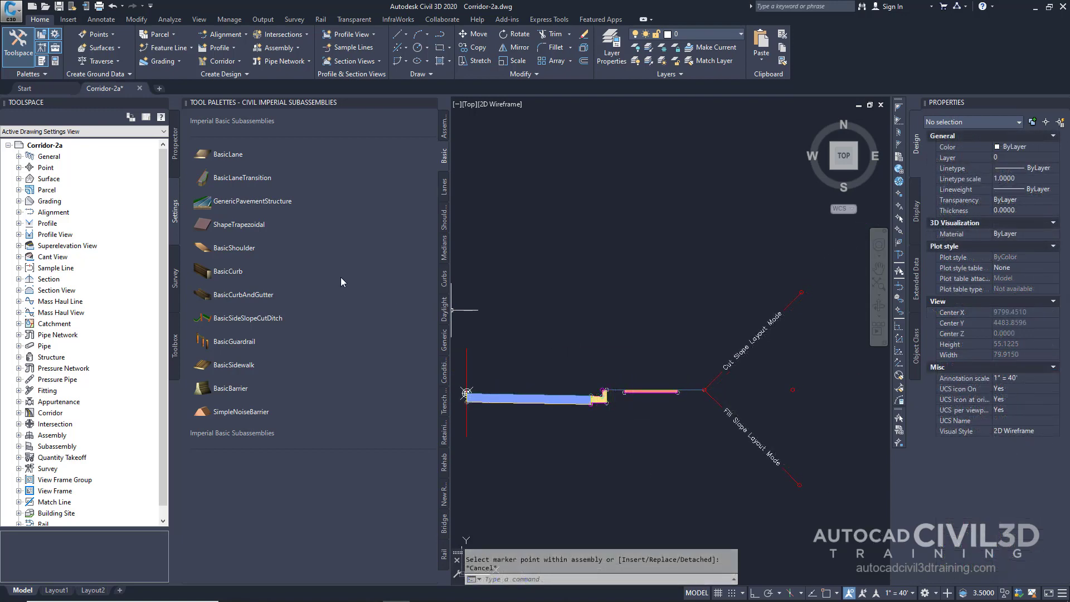
{"action": "left_click", "coordinate": [285, 176]}
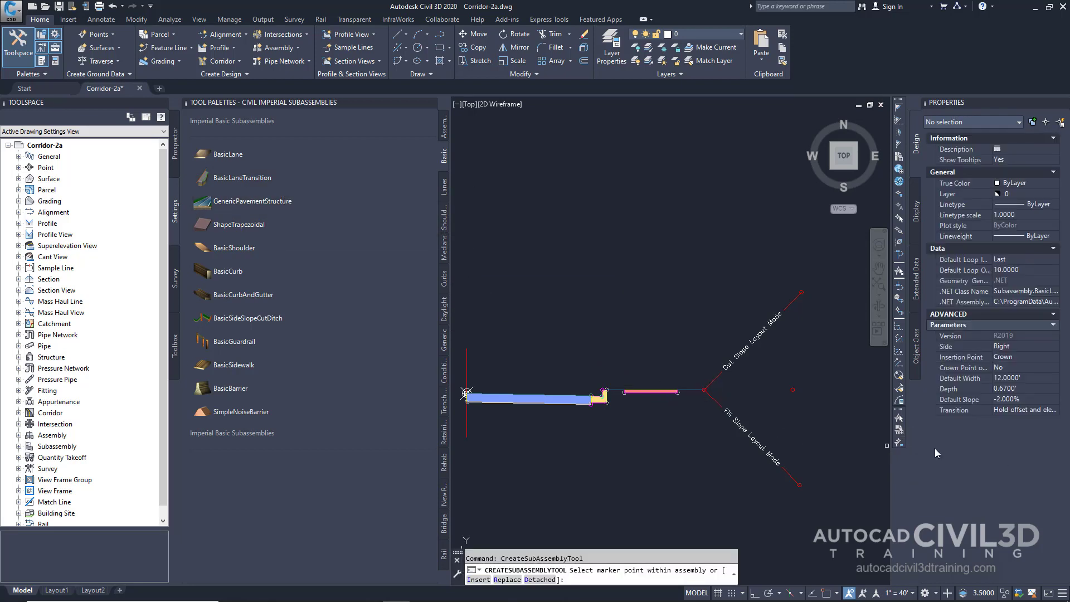
{"action": "left_click", "coordinate": [1006, 346]}
{"action": "left_click", "coordinate": [1007, 347]}
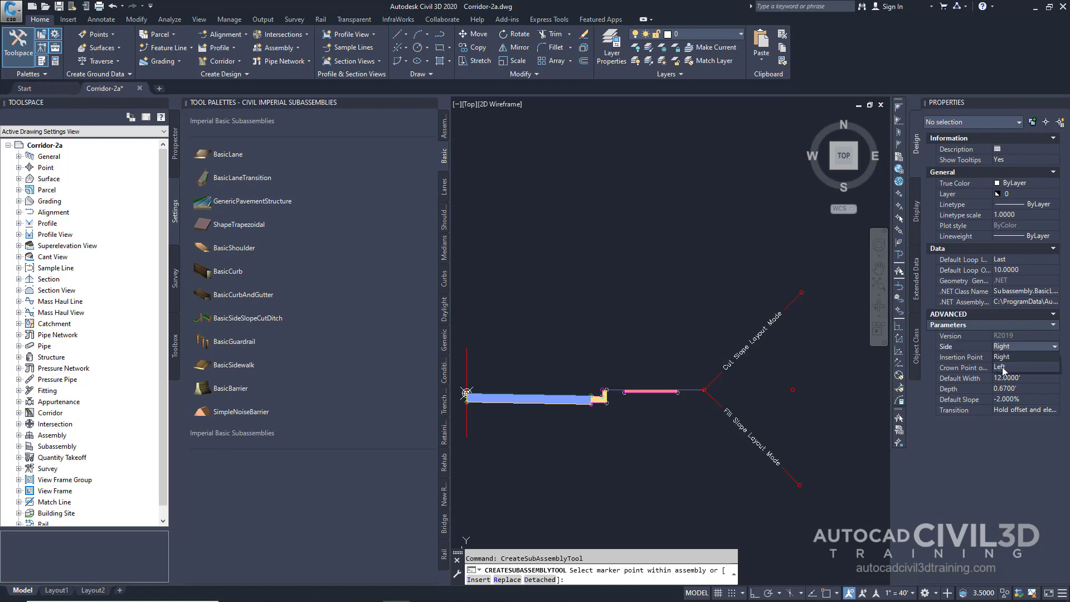
{"action": "left_click", "coordinate": [1000, 367]}
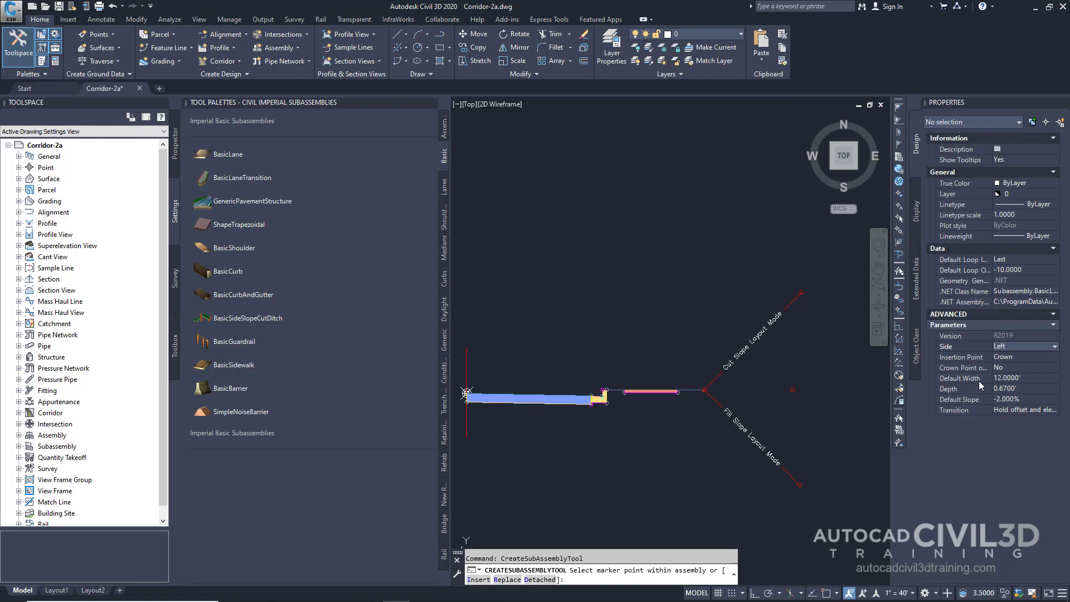
{"action": "left_click", "coordinate": [1012, 390]}
{"action": "type", "text": "1"}
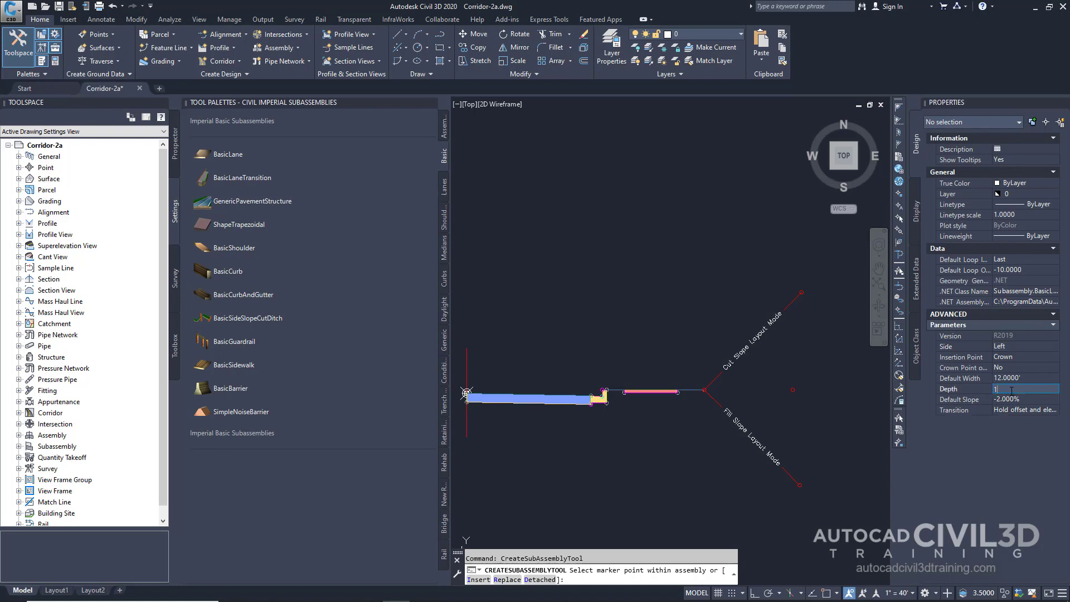
{"action": "key", "text": "Tab"}
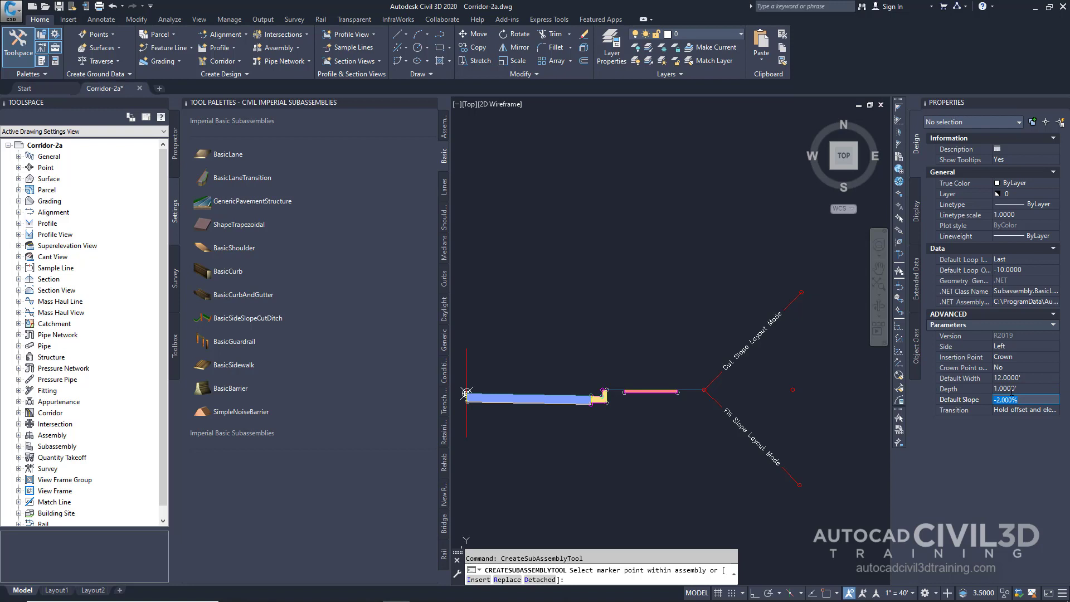
{"action": "left_click", "coordinate": [1012, 410]}
{"action": "left_click", "coordinate": [1013, 412]}
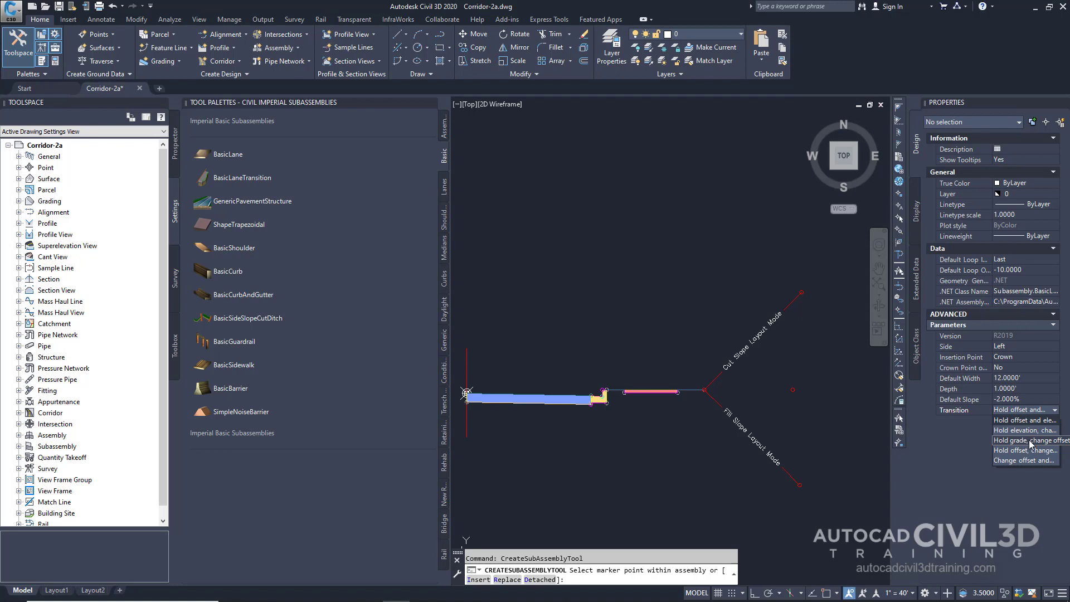
{"action": "left_click", "coordinate": [1029, 440]}
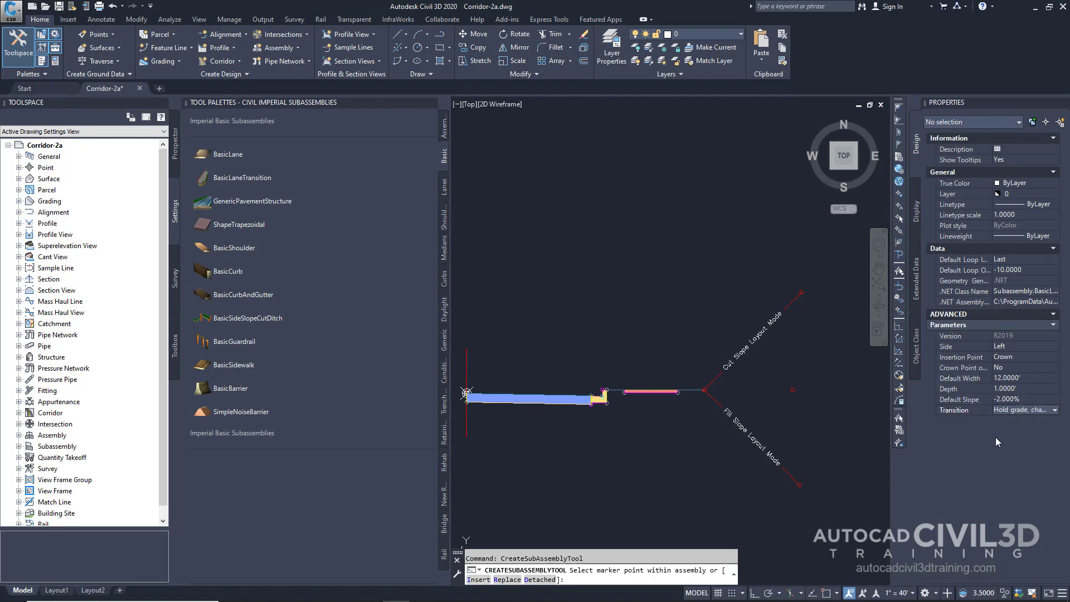
Bring the Transition assembly baseline into view to place the left lane.
{"action": "middle_click_drag", "start_coordinate": [552, 423], "coordinate": [703, 434]}
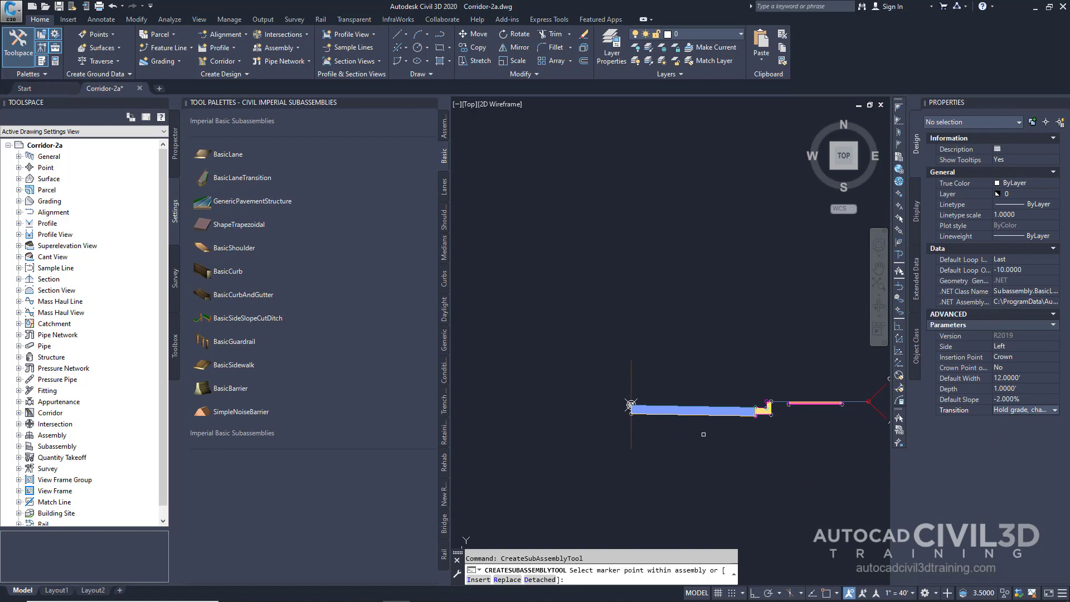
{"action": "scroll", "coordinate": [630, 405], "scroll_direction": "up", "scroll_amount": 4}
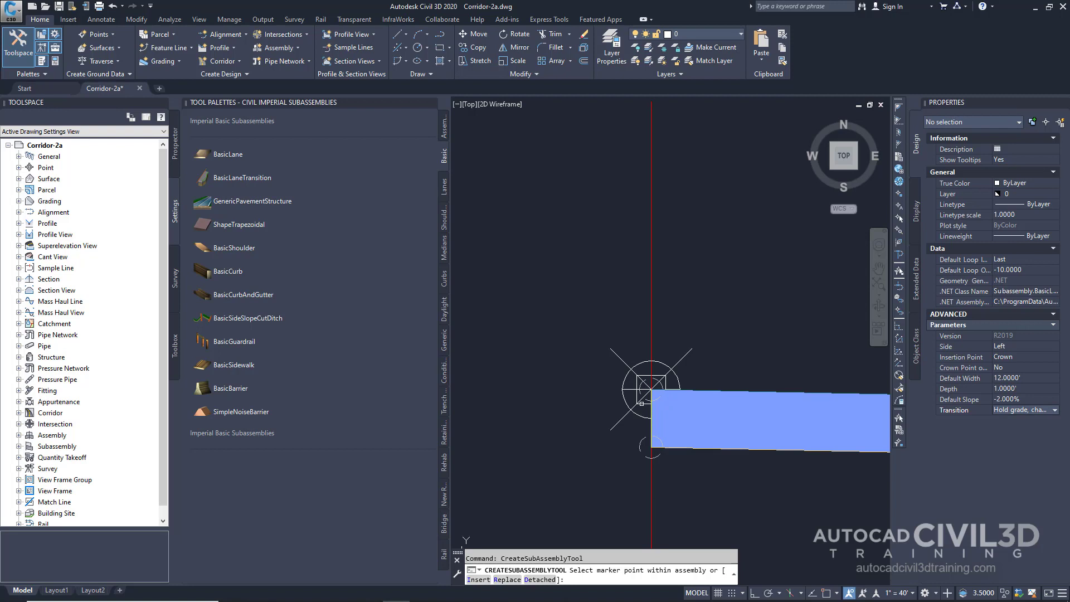
{"action": "scroll", "coordinate": [642, 403], "scroll_direction": "down", "scroll_amount": 5}
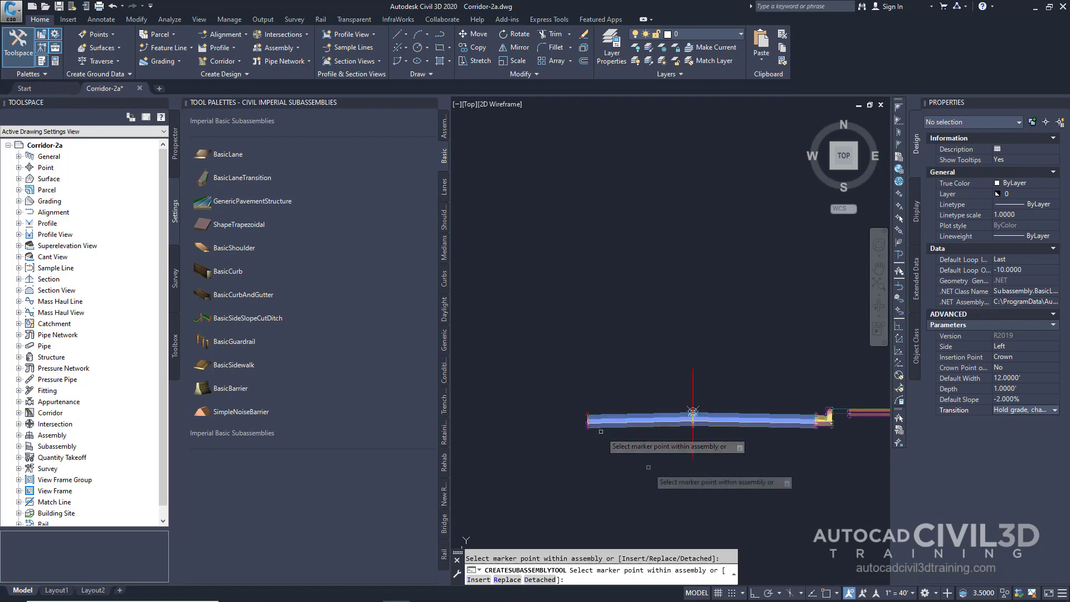
{"action": "middle_click_drag", "start_coordinate": [766, 470], "coordinate": [662, 466]}
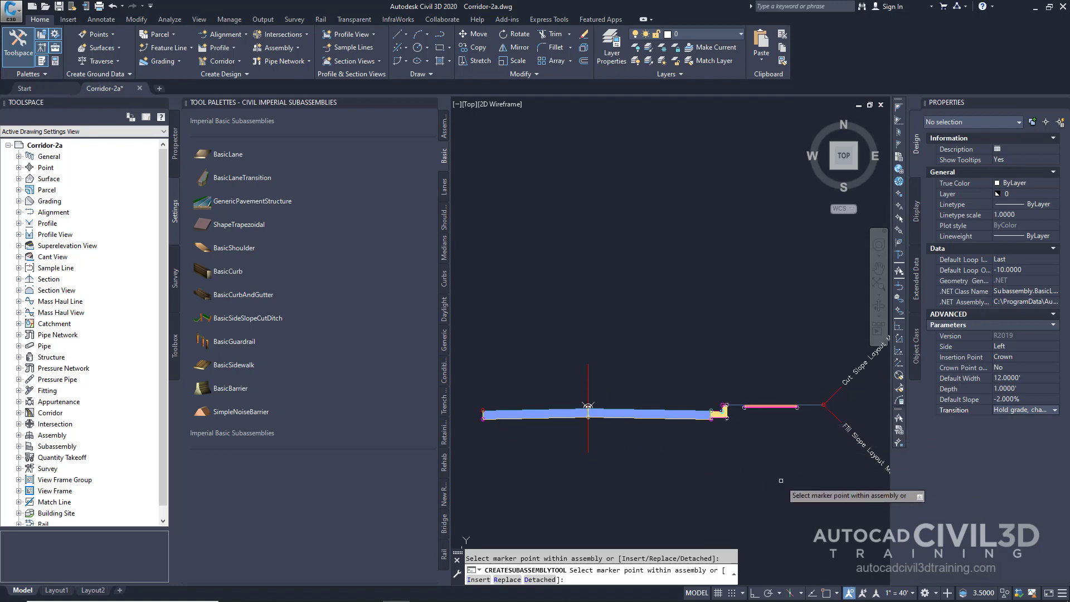
End the subassembly command and clear the accidental selection.
{"action": "key", "text": "Escape"}
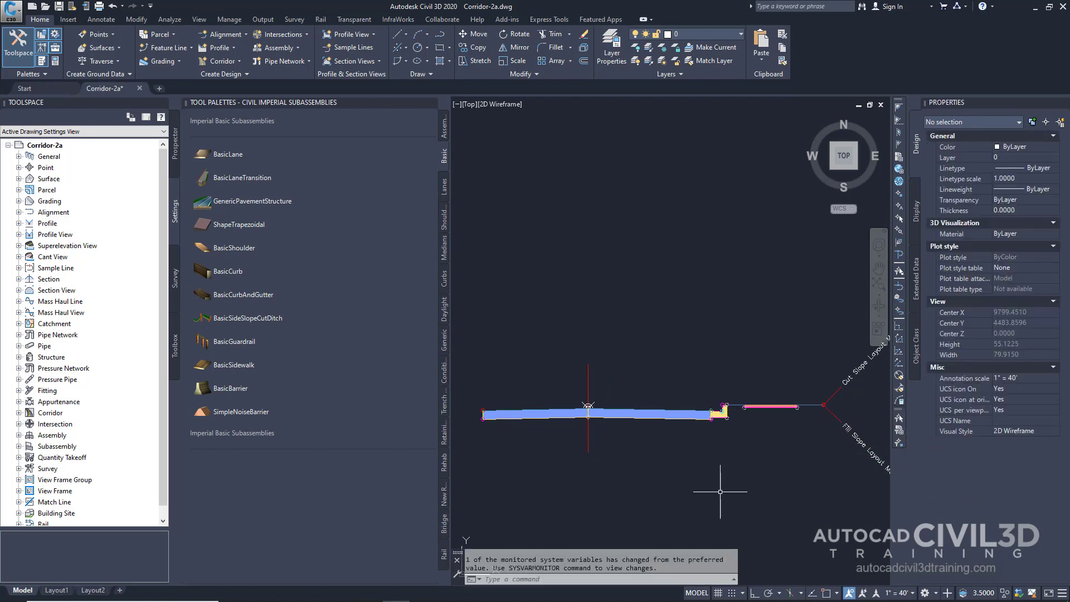
{"action": "scroll", "coordinate": [725, 491], "scroll_direction": "down", "scroll_amount": 2}
{"action": "left_click", "coordinate": [707, 490]}
{"action": "key", "text": "Escape"}
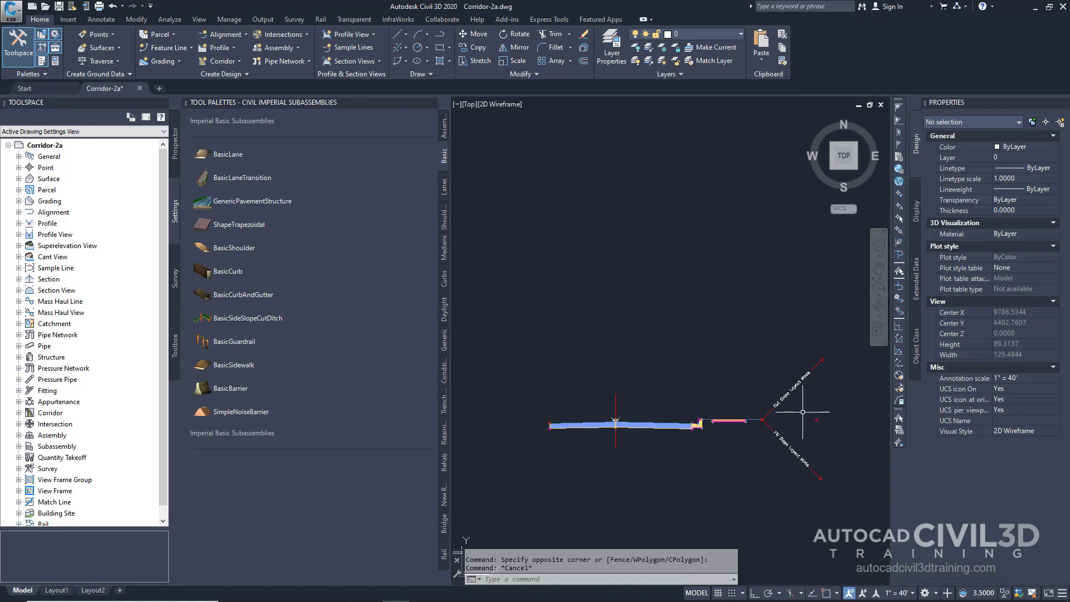
Mirror the right-side curb, sidewalk and ditch onto the left lane's outer end.
{"action": "left_click", "coordinate": [837, 337]}
{"action": "left_click", "coordinate": [696, 502]}
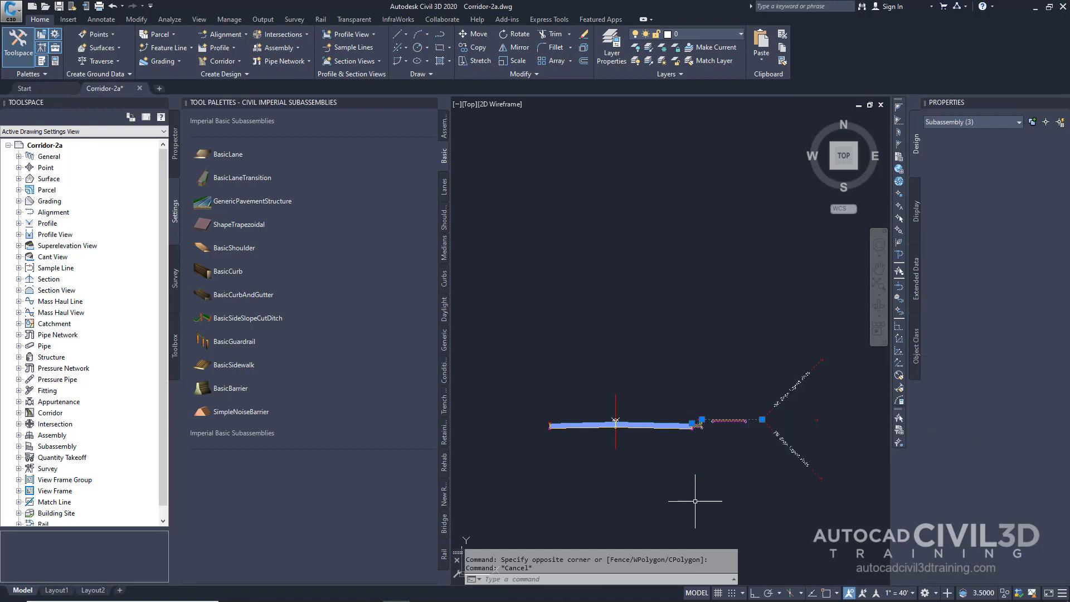
{"action": "right_click", "coordinate": [728, 453]}
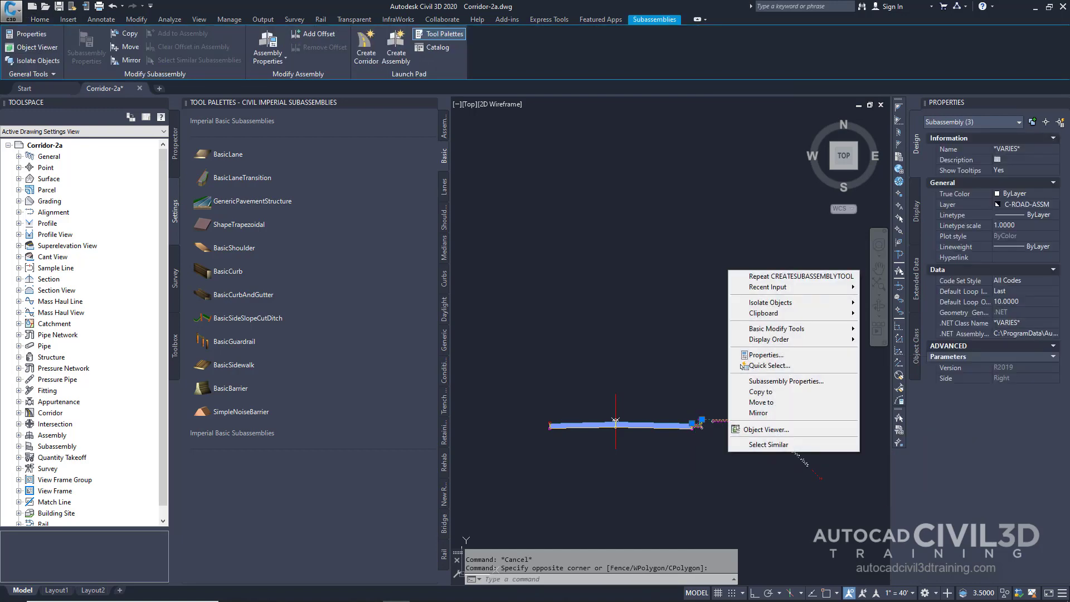
{"action": "left_click", "coordinate": [759, 413]}
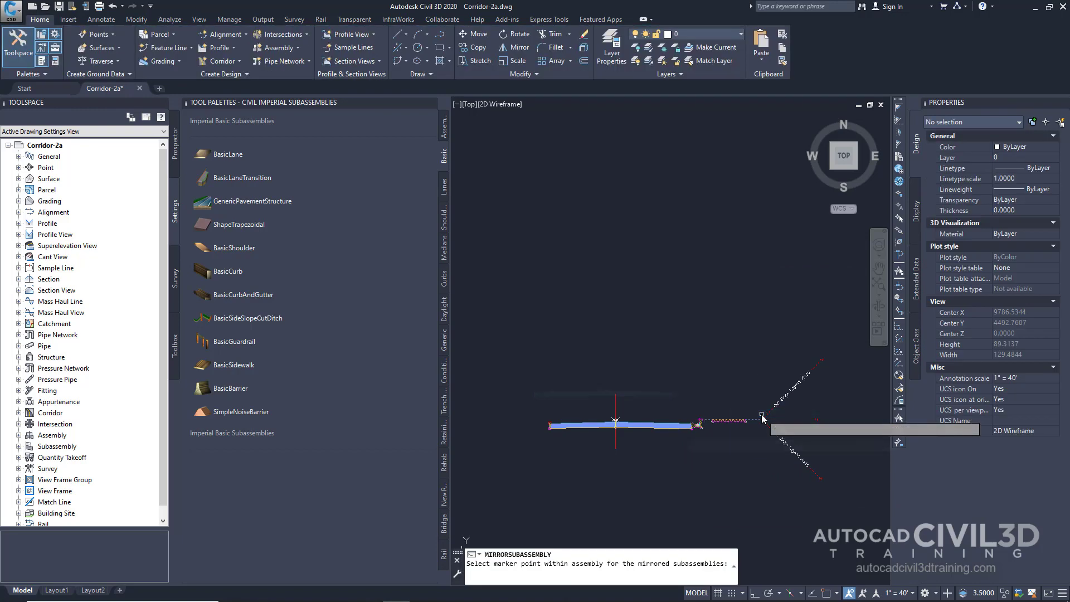
{"action": "middle_click_drag", "start_coordinate": [762, 419], "coordinate": [748, 388]}
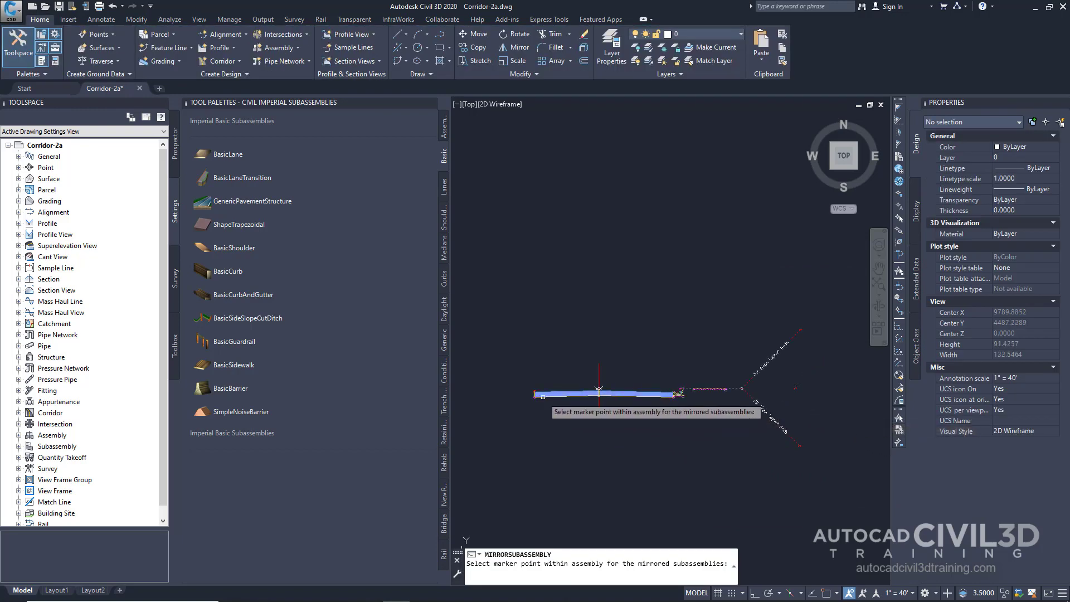
{"action": "scroll", "coordinate": [543, 396], "scroll_direction": "up", "scroll_amount": 5}
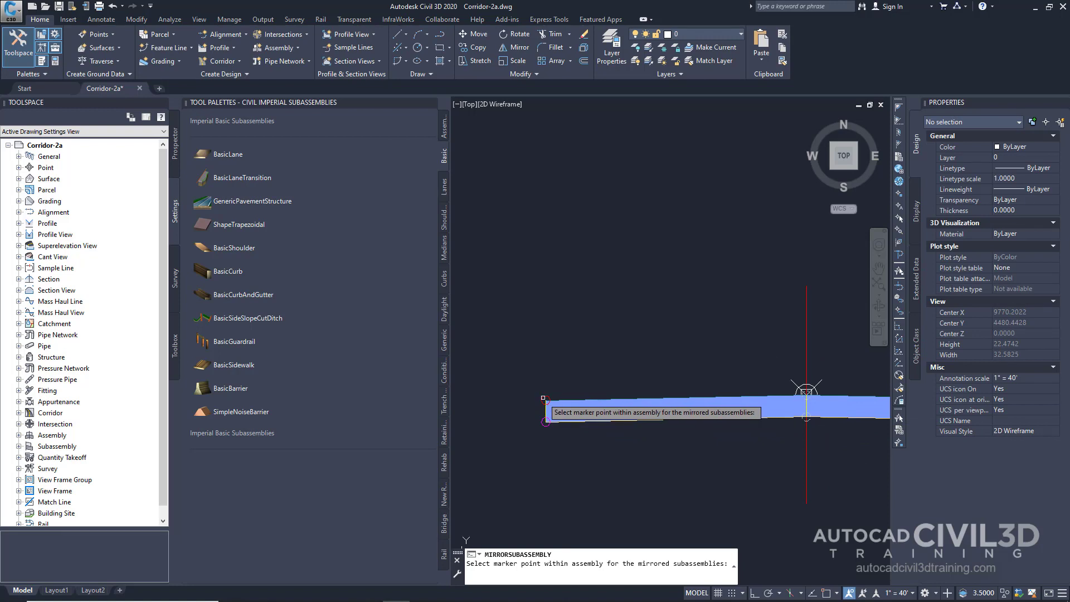
{"action": "left_click", "coordinate": [456, 385]}
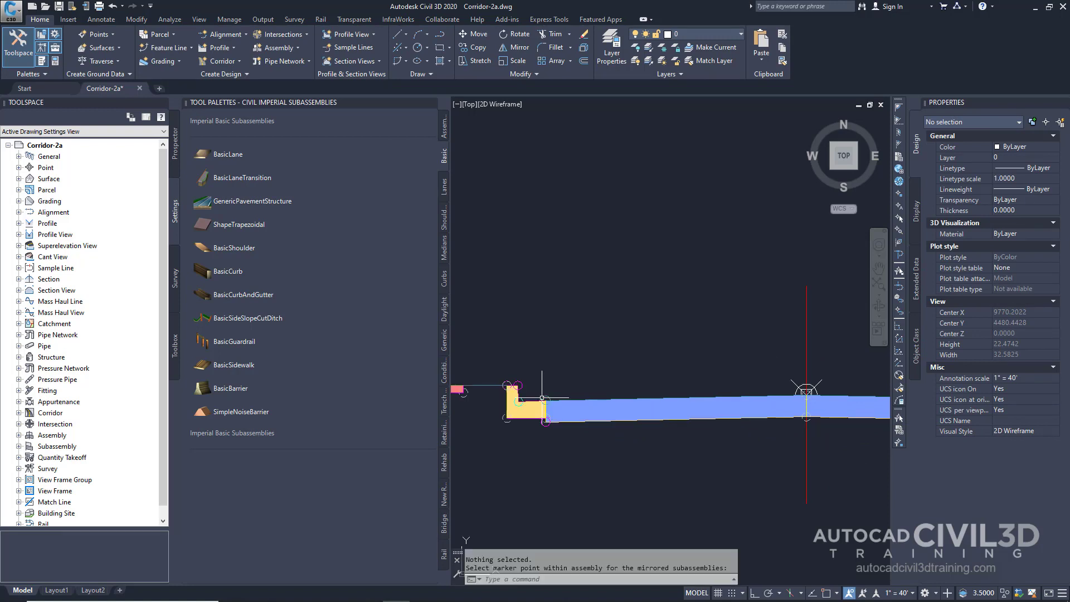
{"action": "scroll", "coordinate": [609, 424], "scroll_direction": "down", "scroll_amount": 5}
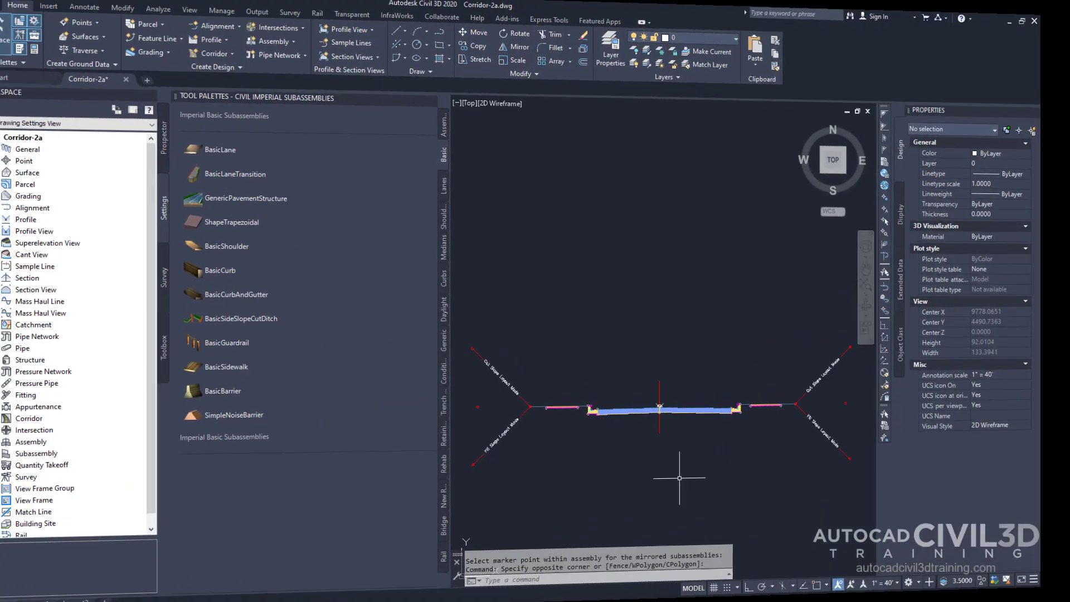
{"action": "left_click", "coordinate": [682, 480]}
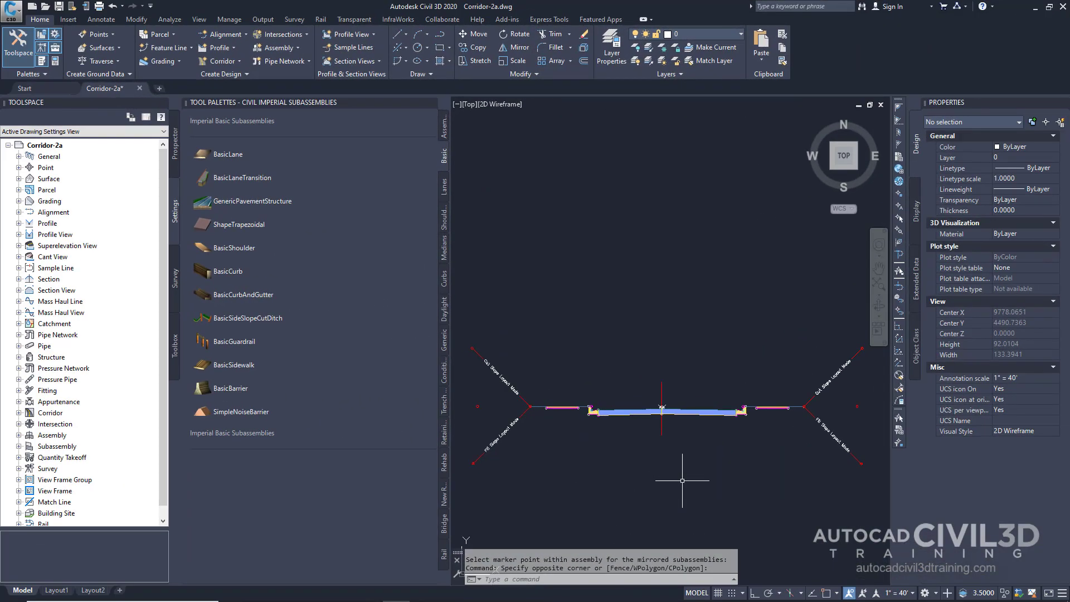